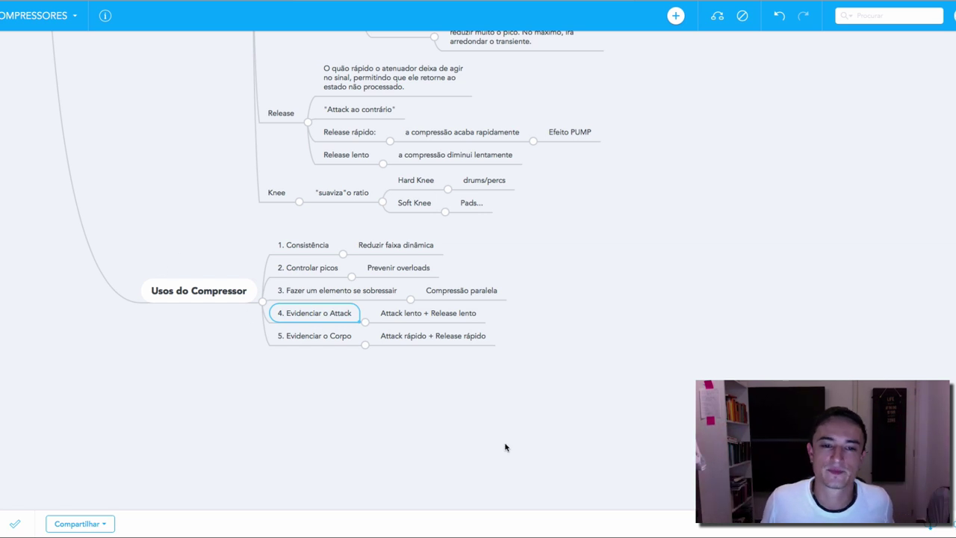
# - Review the compressor mind map from the architecture branch down to the Usos do Compressor list
pyautogui.scroll(10, 303, 352)
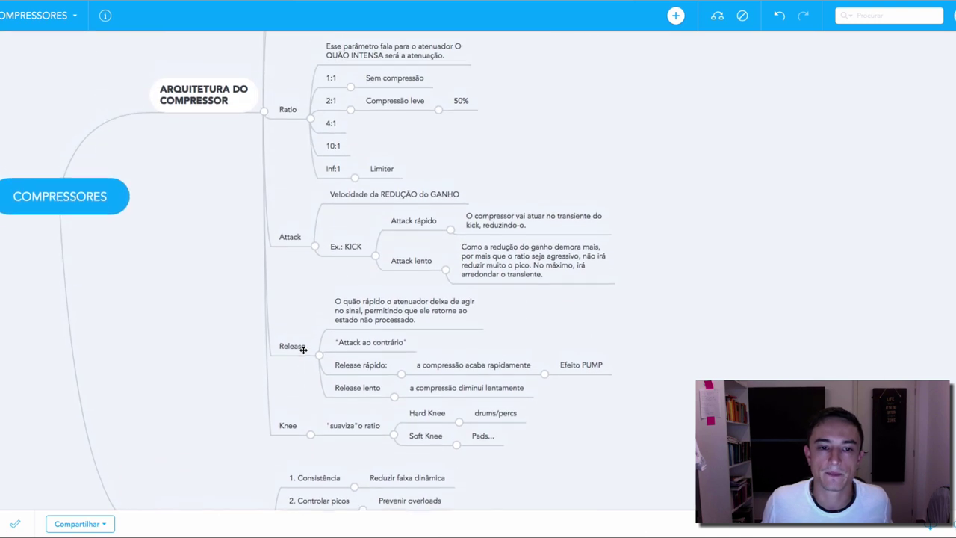
pyautogui.scroll(2, 303, 352)
pyautogui.hscroll(-5, 303, 352)
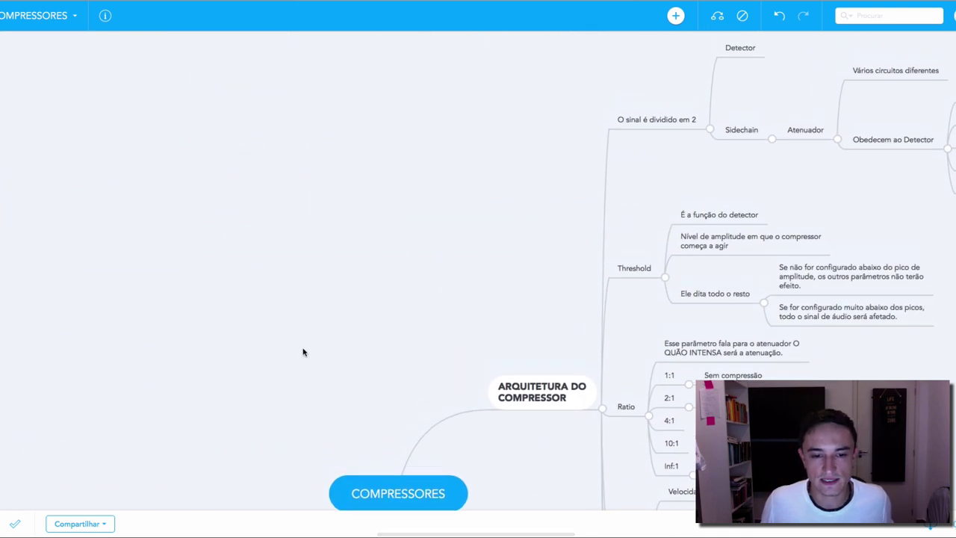
pyautogui.hscroll(4, 303, 352)
pyautogui.scroll(-2, 303, 352)
pyautogui.scroll(-10, 303, 353)
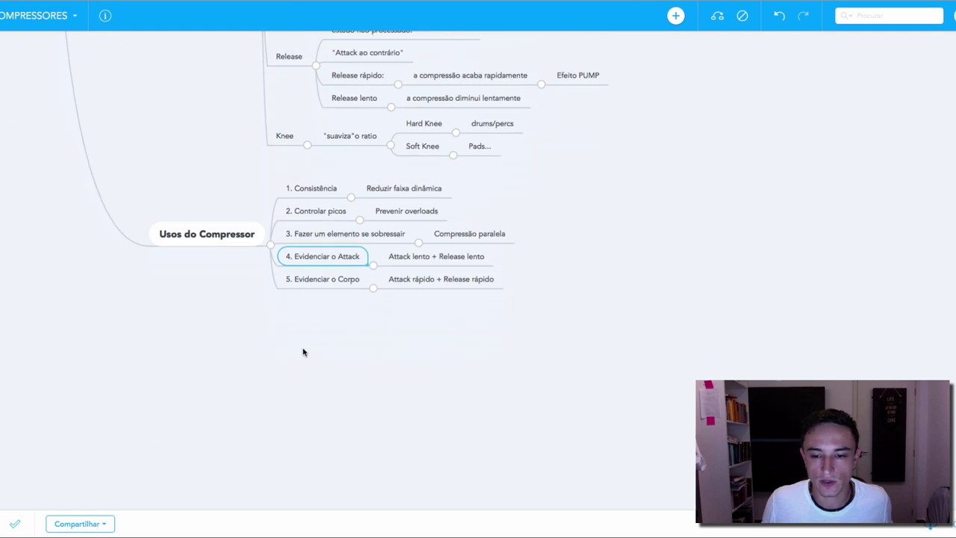
pyautogui.scroll(2, 303, 352)
# - Switch to Logic Pro and solo the first KICK track alongside the soloed BASS track
pyautogui.moveTo(582, 533)
pyautogui.click(710, 519)
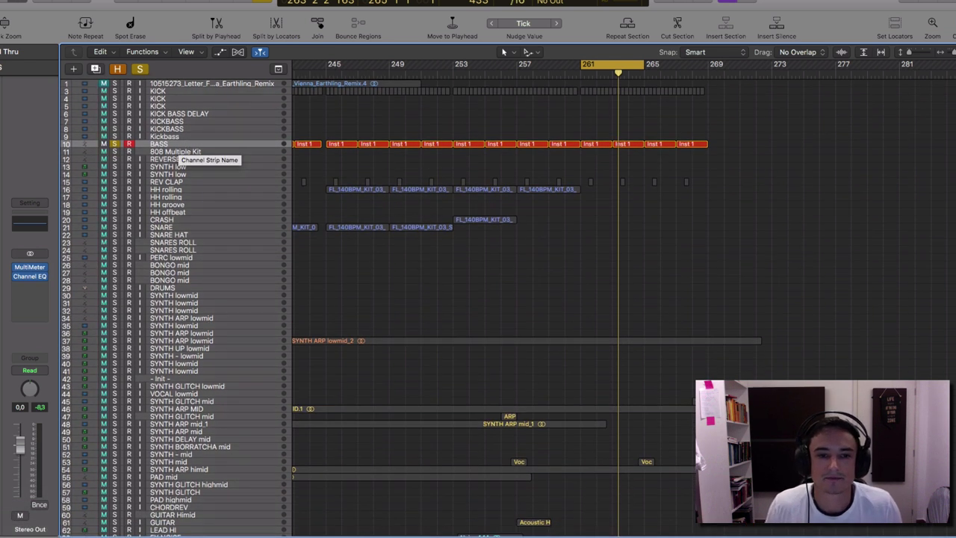
pyautogui.click(115, 90)
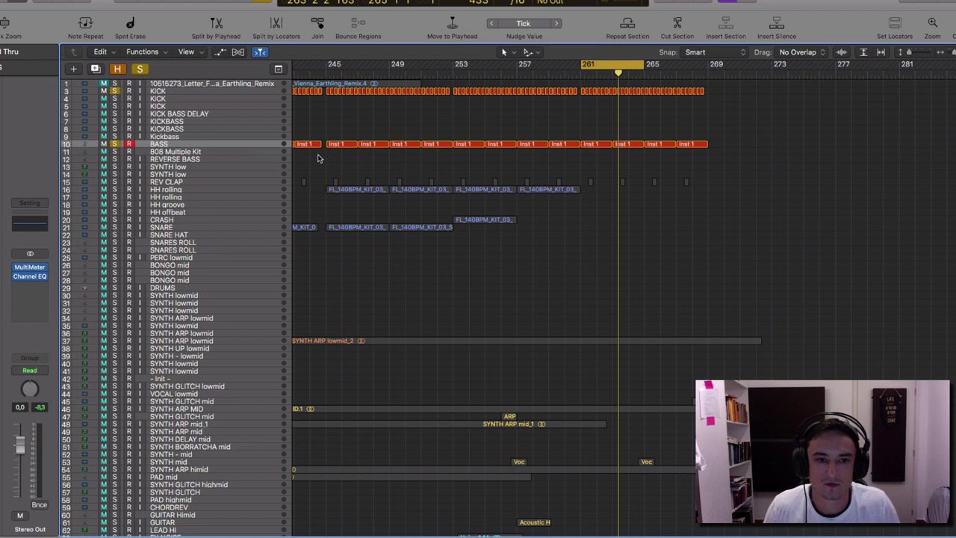
# - Duplicate the BASS track with its last four regions from bar 261, and unsolo the original BASS track
pyautogui.press('super+d')
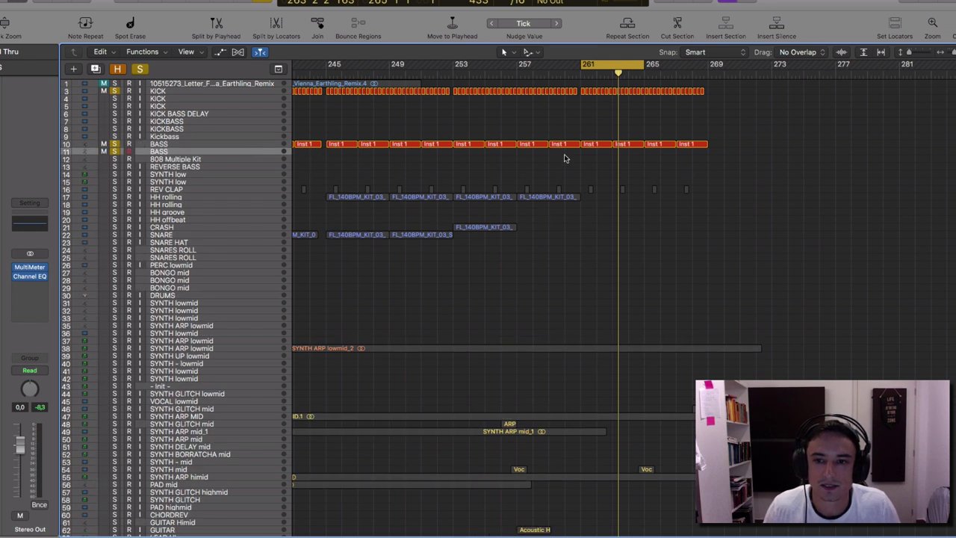
pyautogui.moveTo(766, 149); pyautogui.dragTo(589, 155)
pyautogui.press('super+z')
pyautogui.click(120, 145)
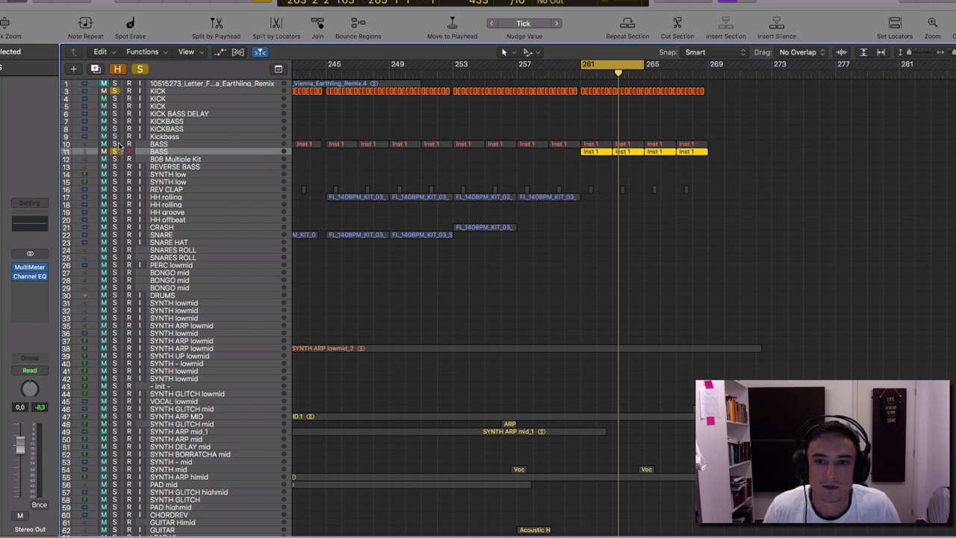
pyautogui.click(851, 99)
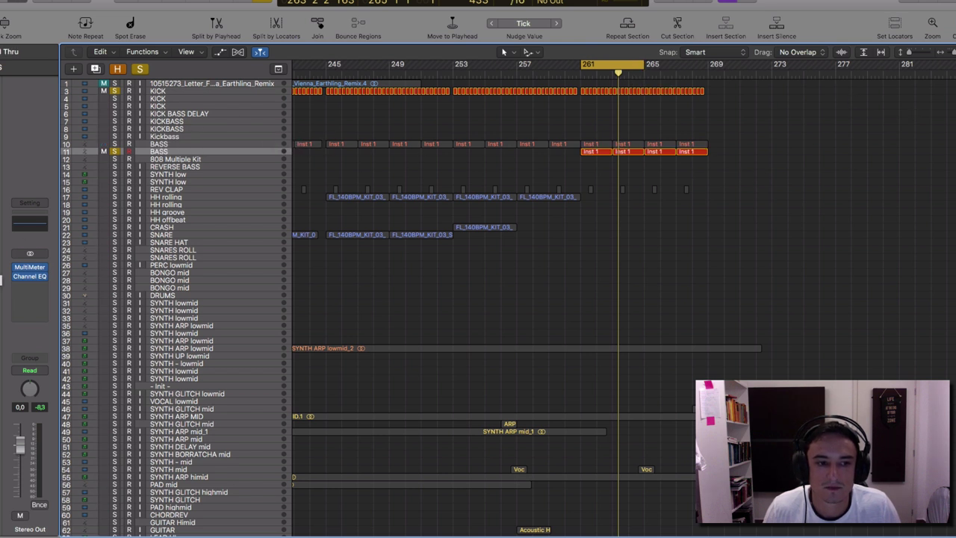
pyautogui.press('r')
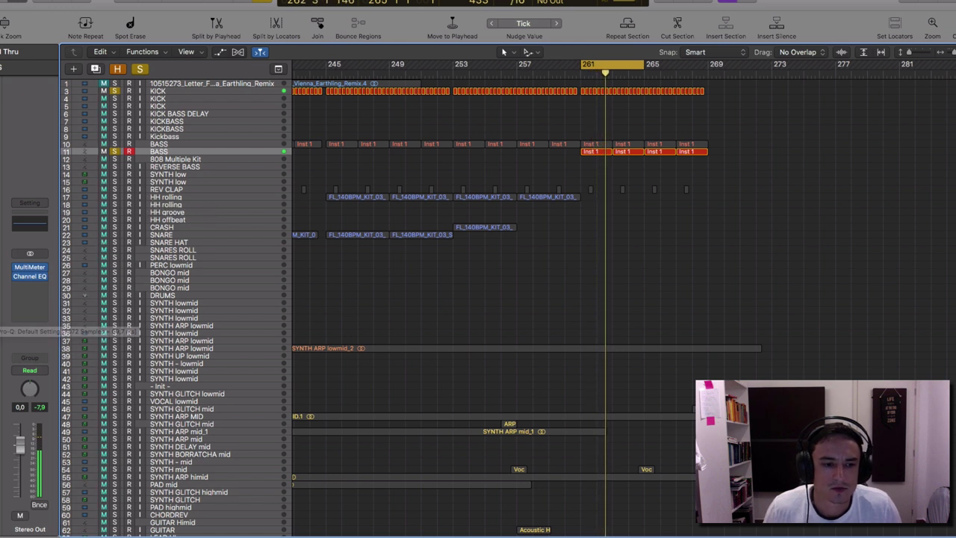
# - Insert the Smartelectronix s(M)exoscope plug-in in stereo on the duplicate BASS track and move its window fully into view
pyautogui.click(1, 319)
pyautogui.moveTo(15, 513)
pyautogui.moveTo(103, 520)
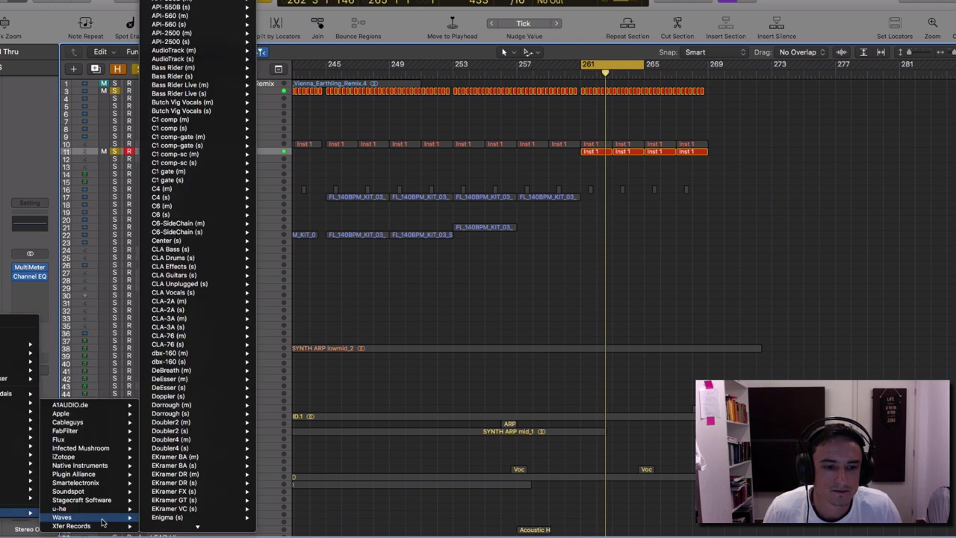
pyautogui.moveTo(100, 449)
pyautogui.moveTo(97, 466)
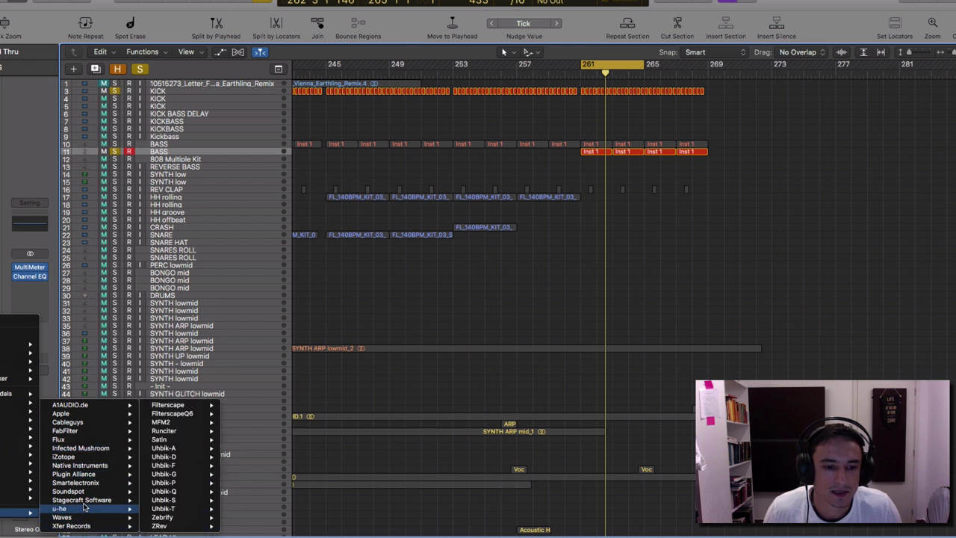
pyautogui.moveTo(84, 507)
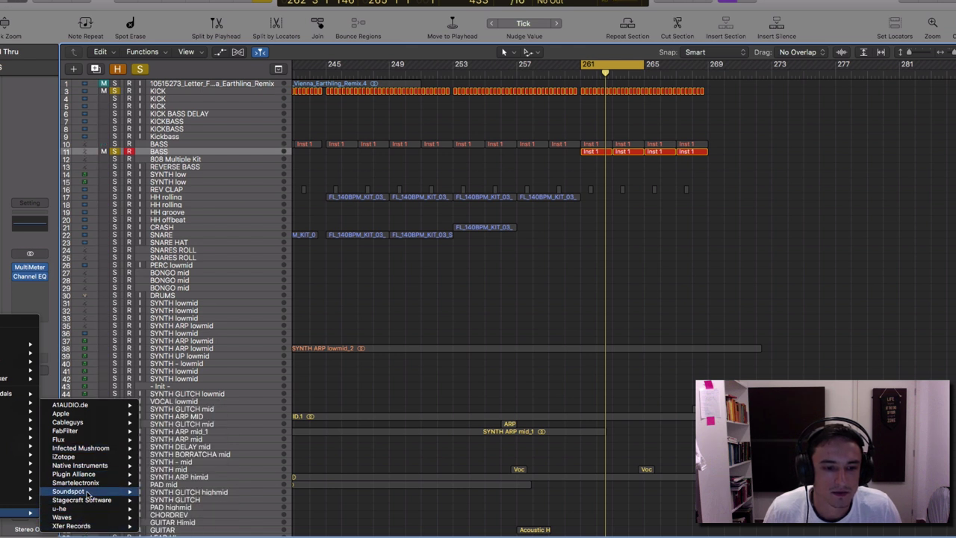
pyautogui.moveTo(75, 482)
pyautogui.moveTo(182, 485)
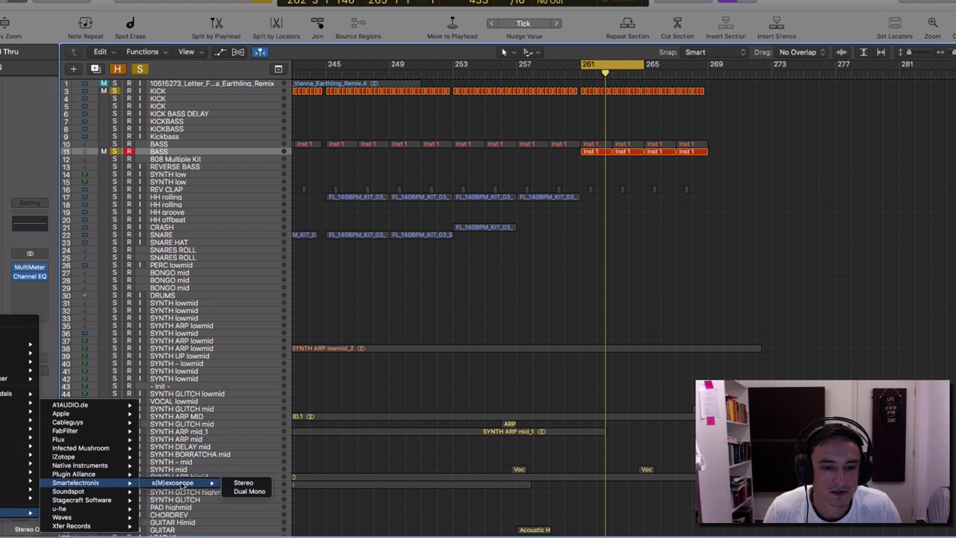
pyautogui.click(242, 483)
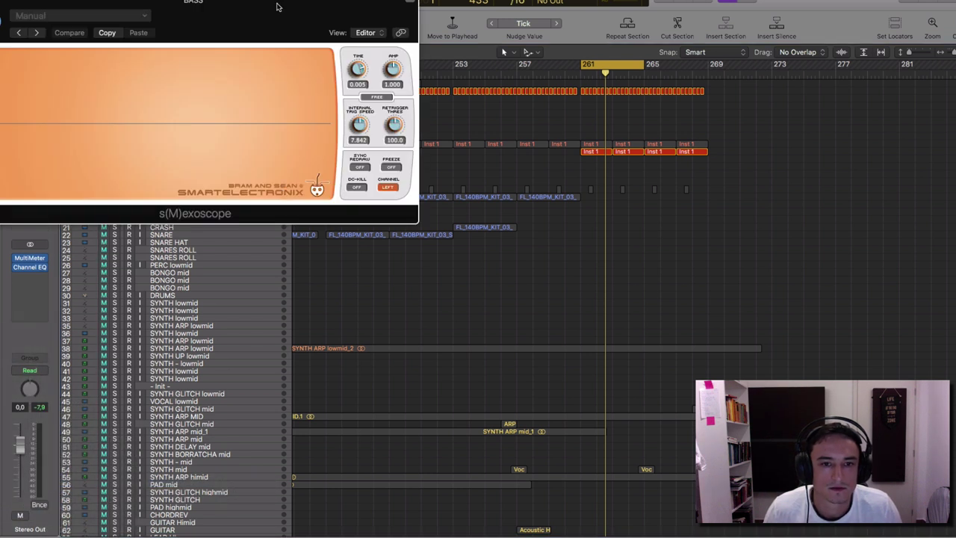
pyautogui.moveTo(278, 6); pyautogui.dragTo(425, 87)
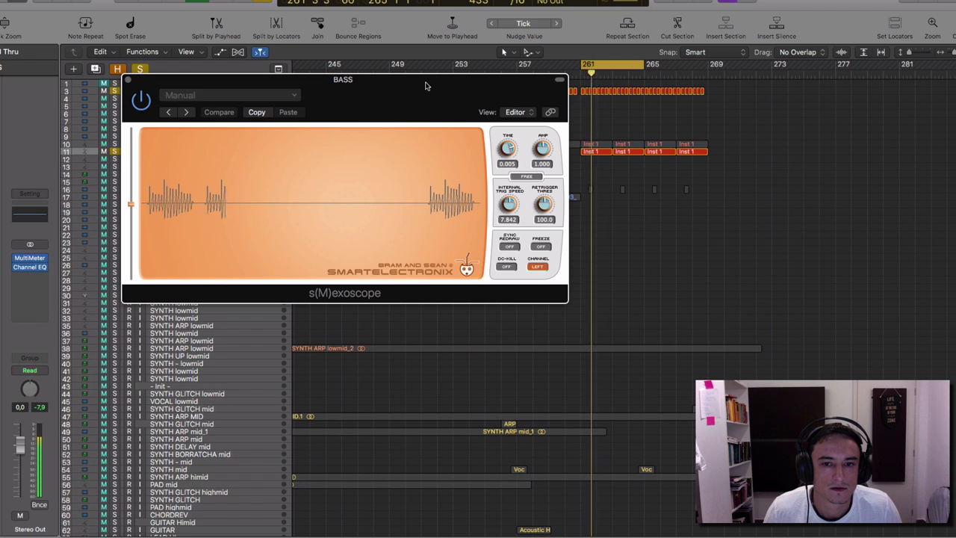
# - Unsolo the KICK track and set the oscilloscope's Time to 0.016 and Amp to 1.527
pyautogui.click(115, 92)
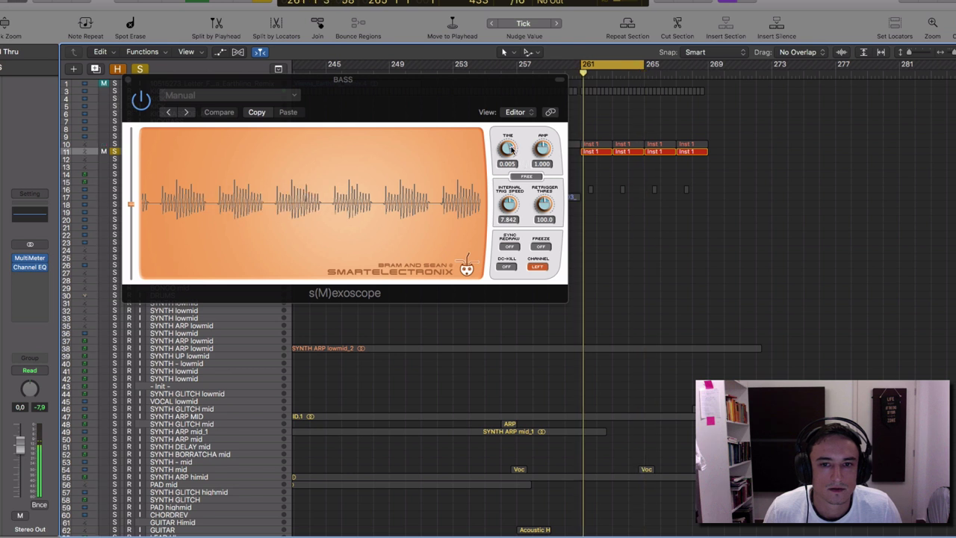
pyautogui.moveTo(508, 148); pyautogui.dragTo(510, 158)
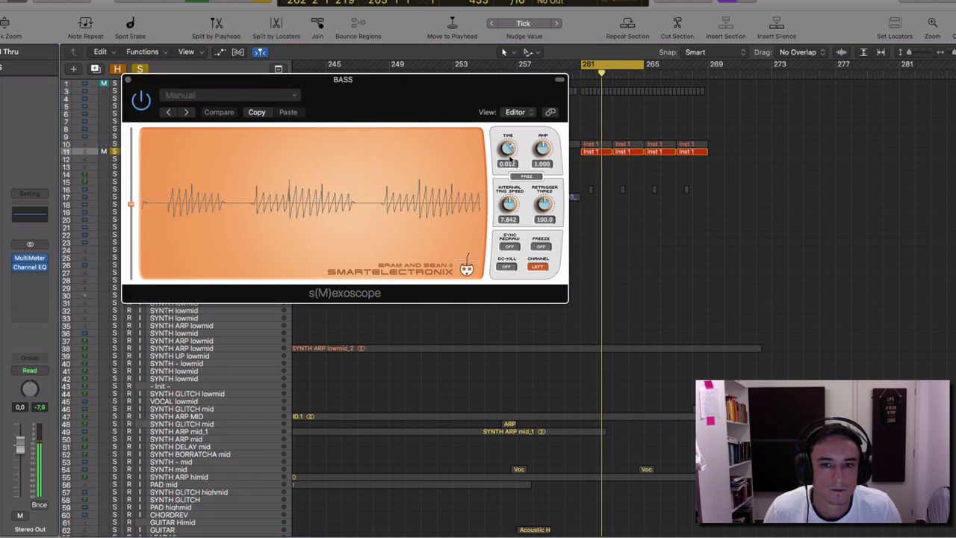
pyautogui.moveTo(541, 148); pyautogui.dragTo(542, 147)
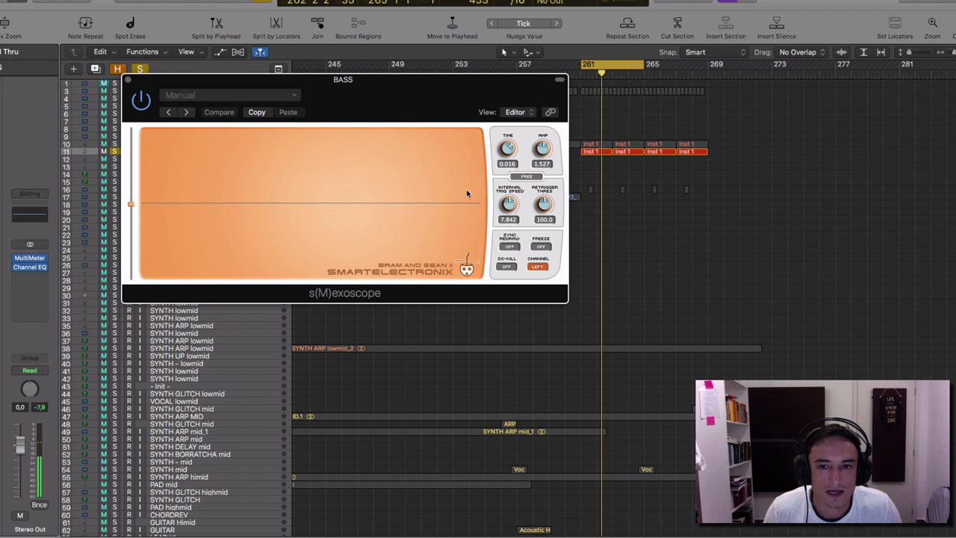
# - Play the bass loop, freeze the oscilloscope on its waveform, and mark the highest peak with the crosshair
pyautogui.click(540, 247)
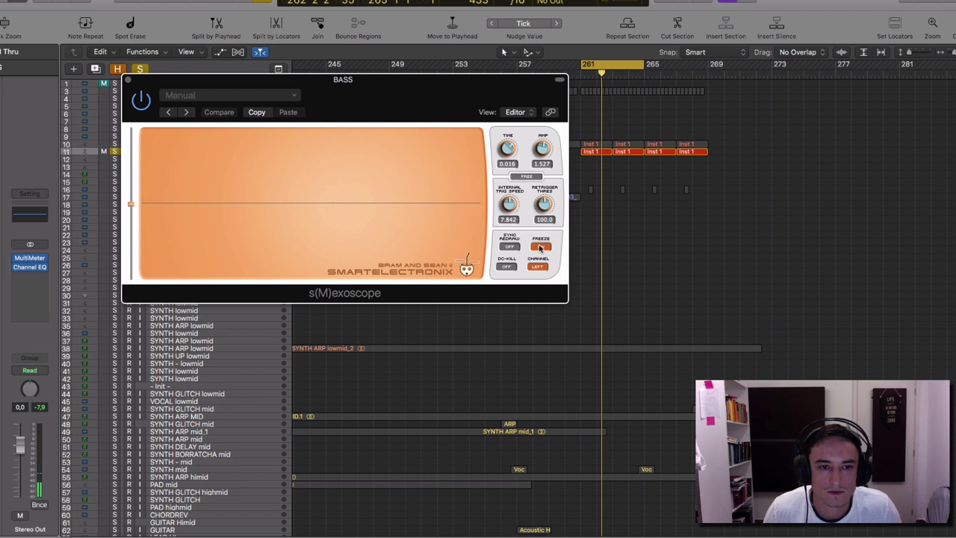
pyautogui.press('space')
pyautogui.click(540, 247)
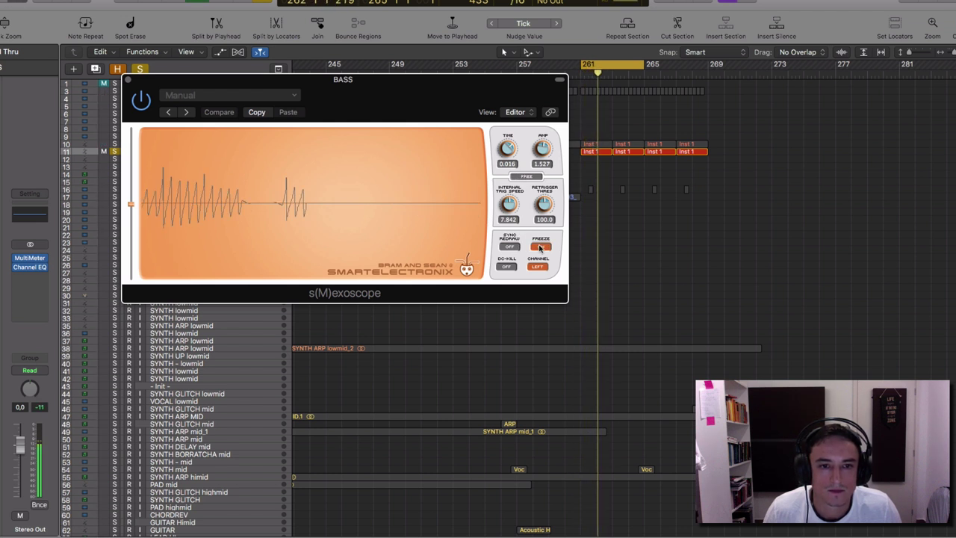
pyautogui.click(539, 248)
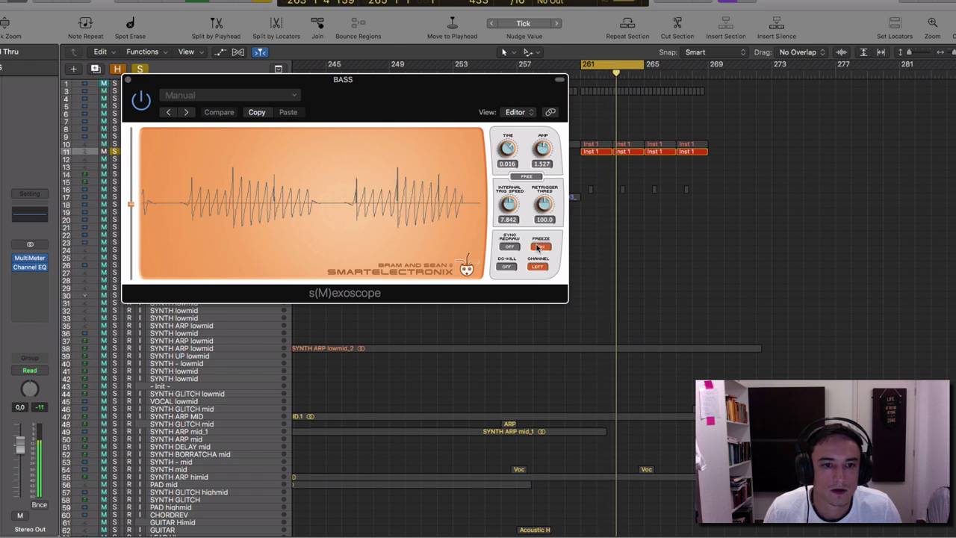
pyautogui.click(234, 167)
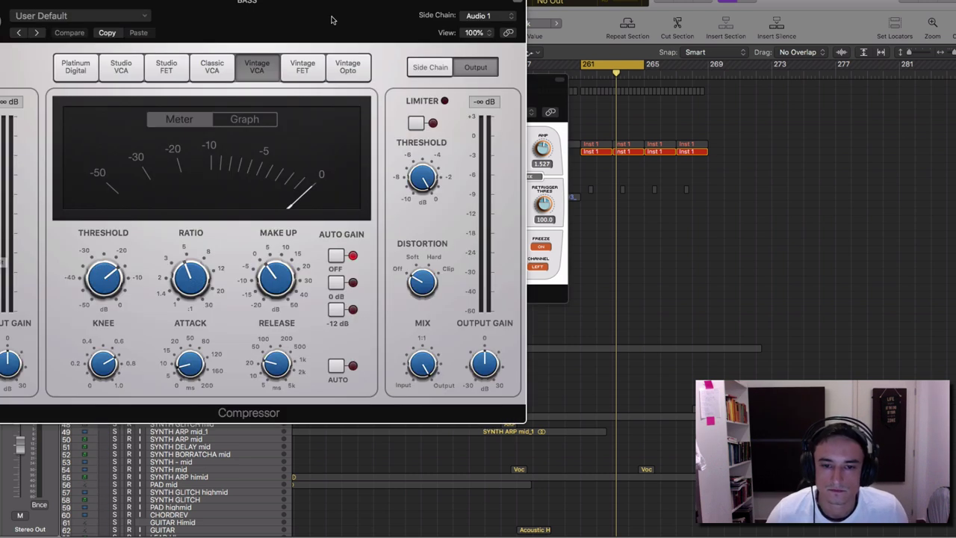
# - Bring the BASS track's Compressor window fully into view, switch the plug-in on, and set its threshold to 0 dB
pyautogui.moveTo(332, 20); pyautogui.dragTo(491, 50)
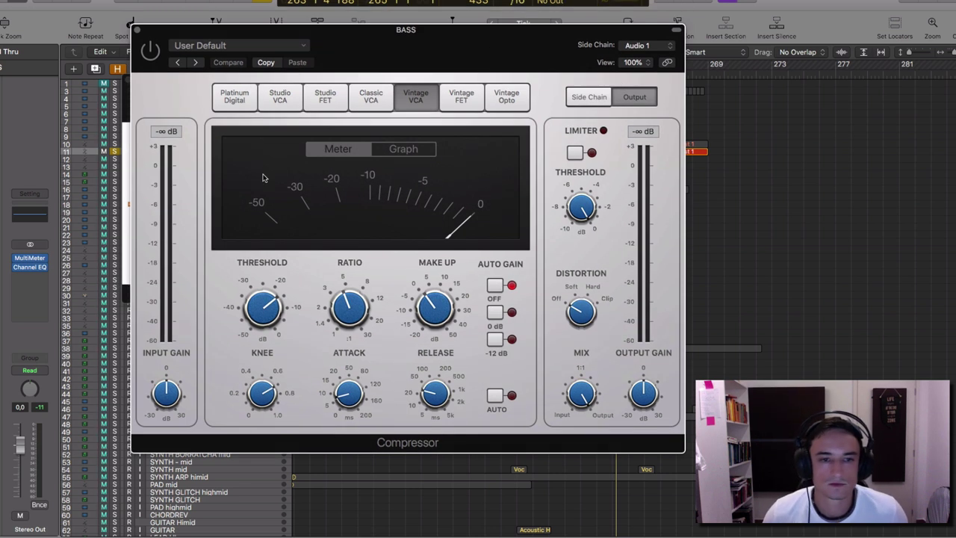
pyautogui.click(155, 56)
pyautogui.moveTo(261, 304)
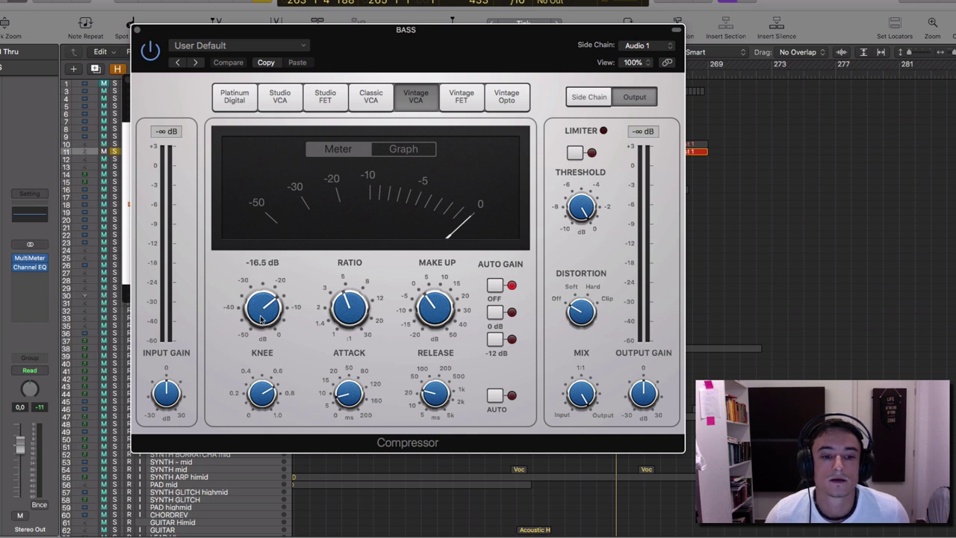
pyautogui.moveTo(261, 318); pyautogui.dragTo(275, 222)
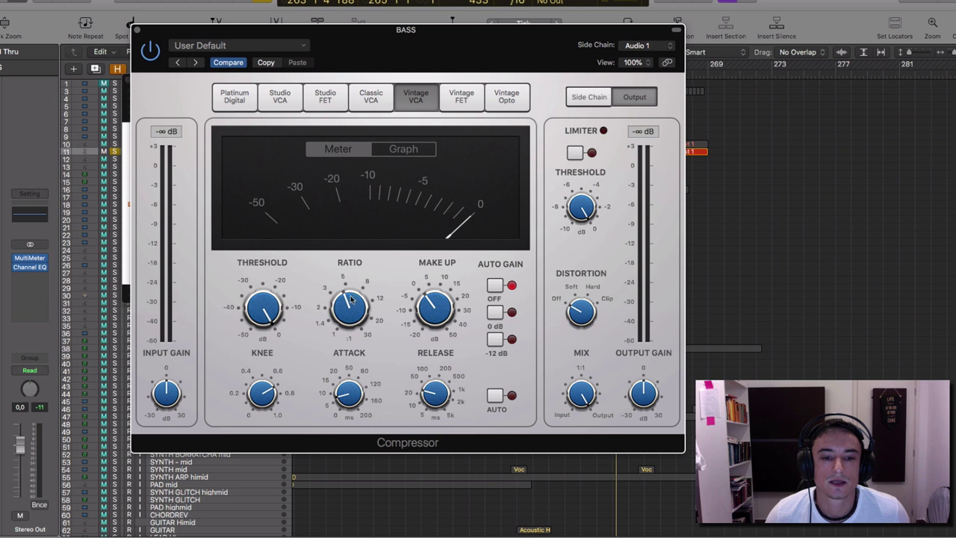
# - Set the compressor's ratio to its minimum and lower the make-up gain slightly
pyautogui.moveTo(351, 299); pyautogui.dragTo(371, 442)
pyautogui.click(433, 312)
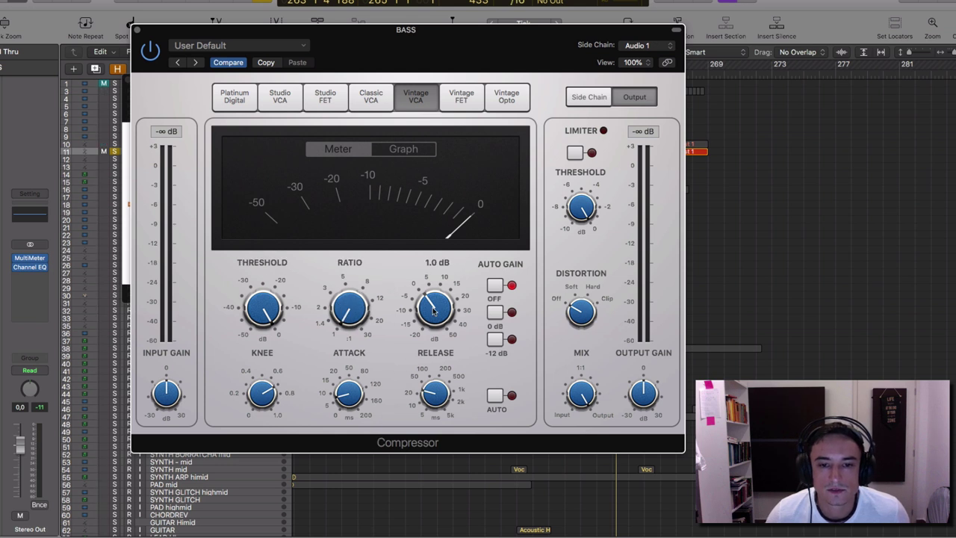
pyautogui.moveTo(433, 311); pyautogui.dragTo(433, 313)
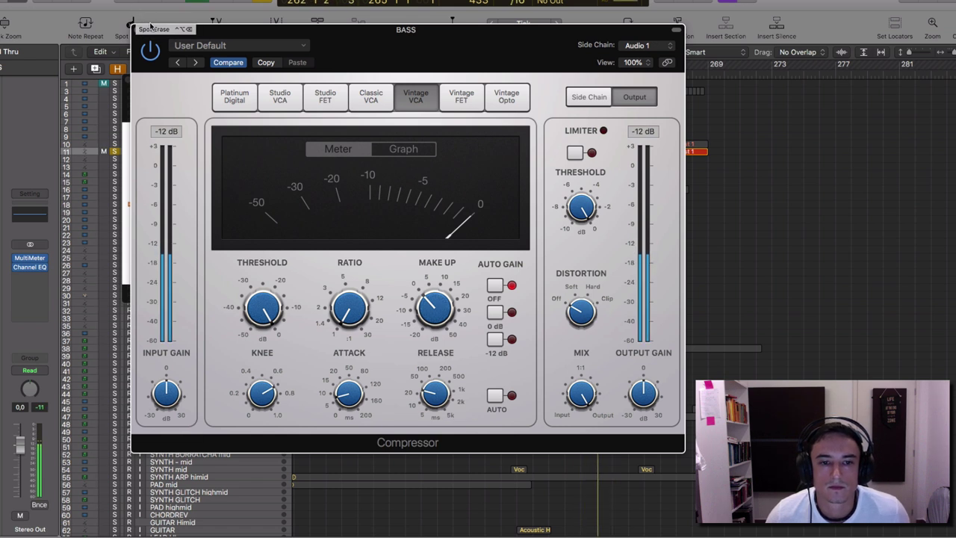
# - Arrange the Compressor and s(M)exoscope windows side by side so the compressor controls and waveform are both visible
pyautogui.moveTo(213, 31); pyautogui.dragTo(3, 106)
pyautogui.moveTo(271, 89); pyautogui.dragTo(794, 87)
pyautogui.moveTo(432, 111); pyautogui.dragTo(538, 40)
pyautogui.moveTo(905, 93); pyautogui.dragTo(806, 101)
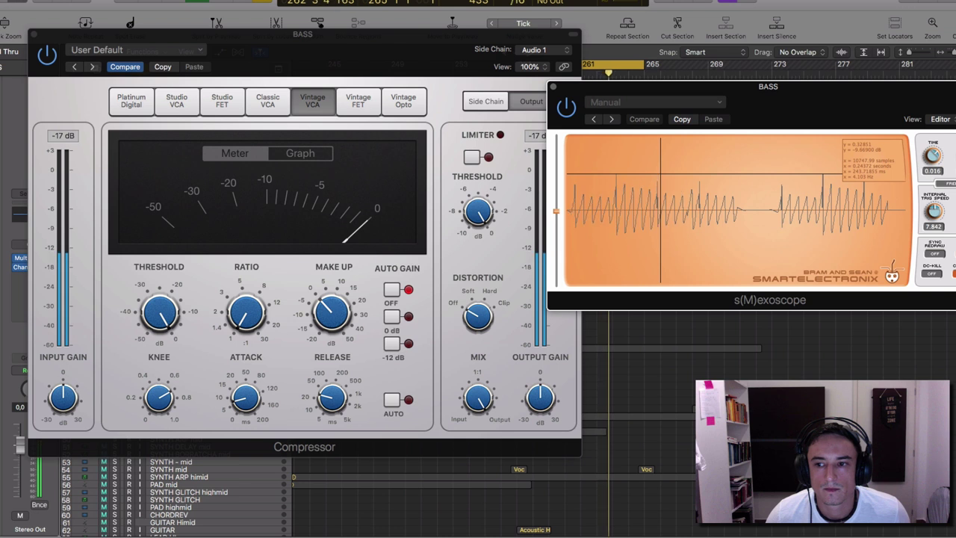
pyautogui.moveTo(935, 97); pyautogui.dragTo(894, 93)
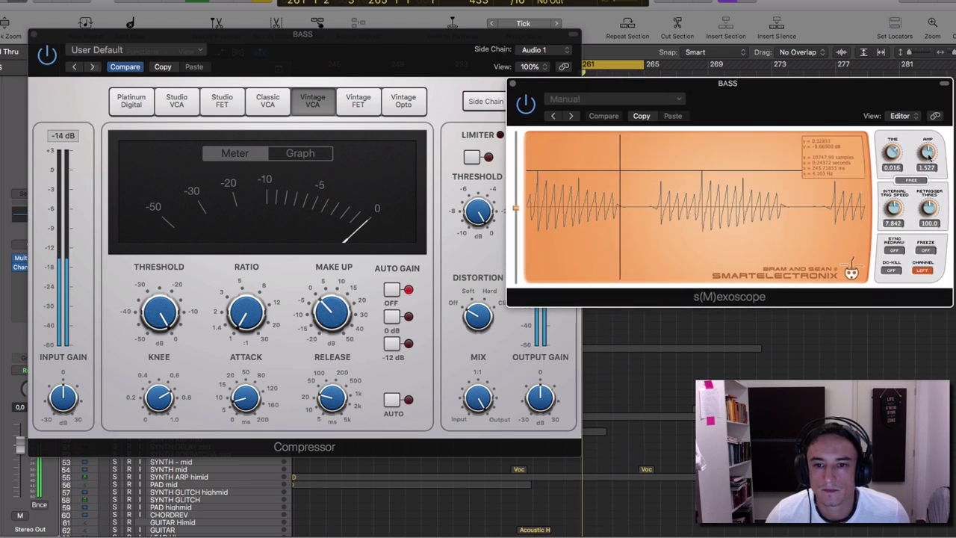
# - Set the oscilloscope's Amp to 2.324 and align the crosshair with the highest bass peak
pyautogui.moveTo(928, 158); pyautogui.dragTo(930, 154)
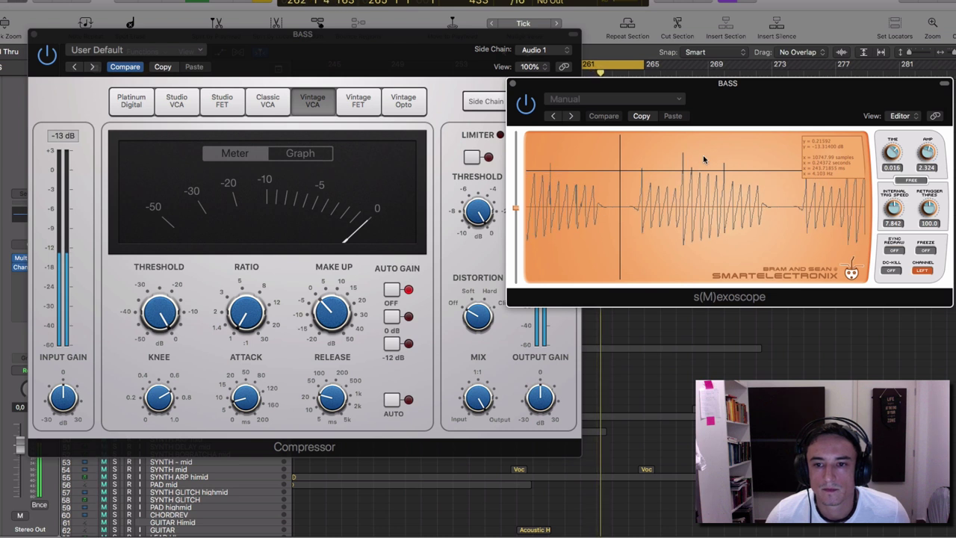
pyautogui.moveTo(688, 166); pyautogui.dragTo(872, 155)
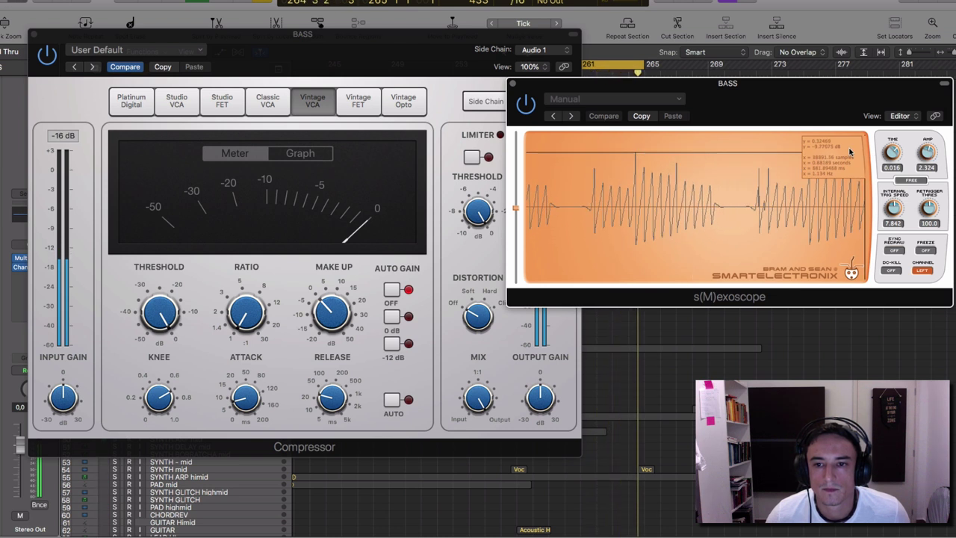
pyautogui.click(685, 152)
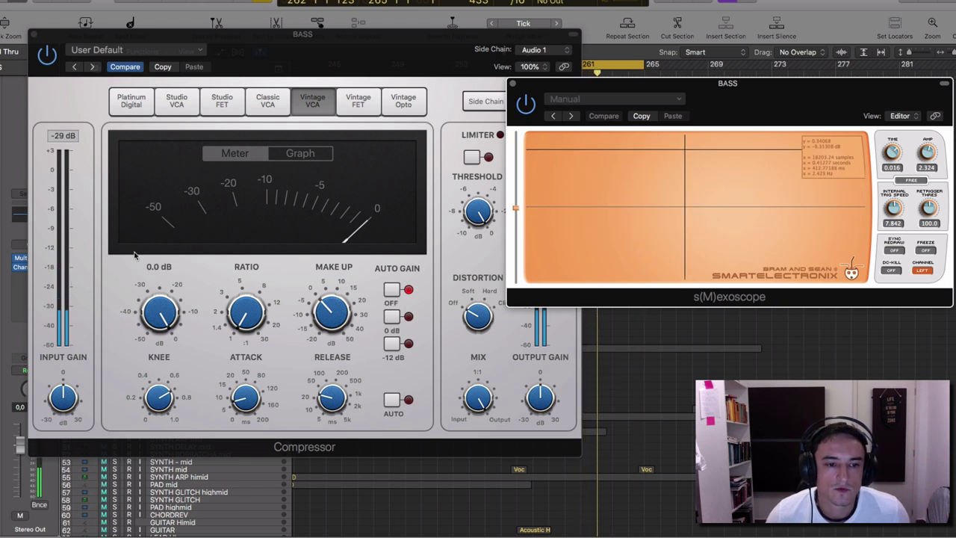
# - Play the bass loop and lower the compressor's threshold slightly below 0 dB
pyautogui.moveTo(144, 281); pyautogui.dragTo(147, 277)
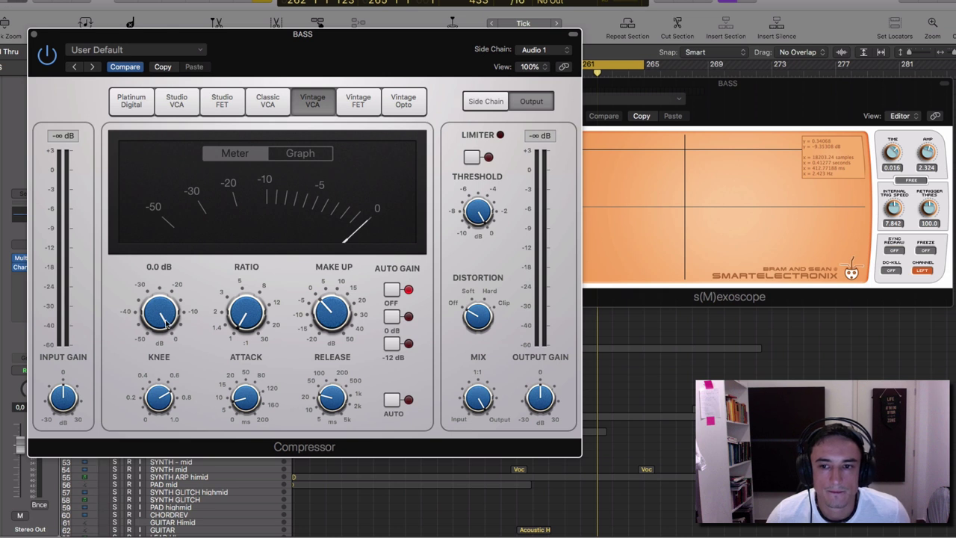
pyautogui.press('space')
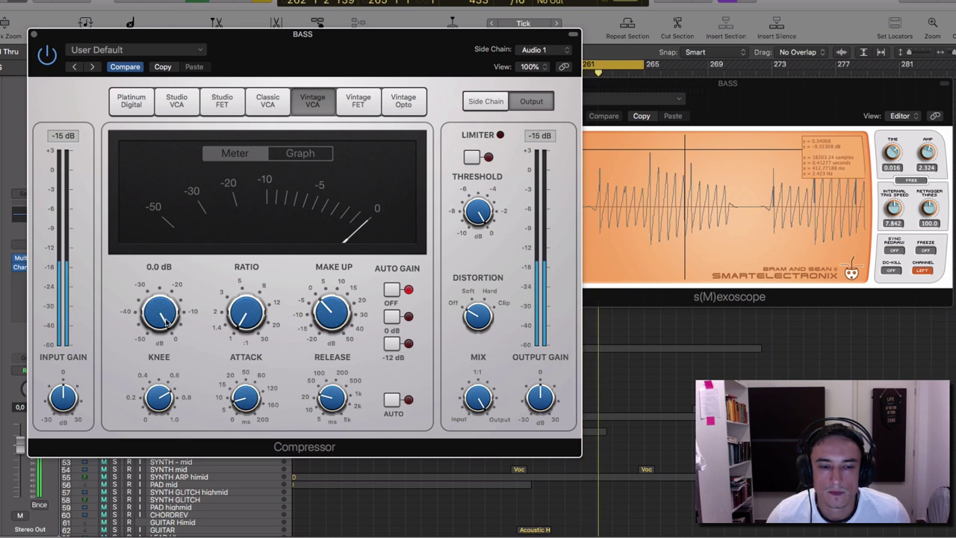
pyautogui.moveTo(154, 309); pyautogui.dragTo(153, 312)
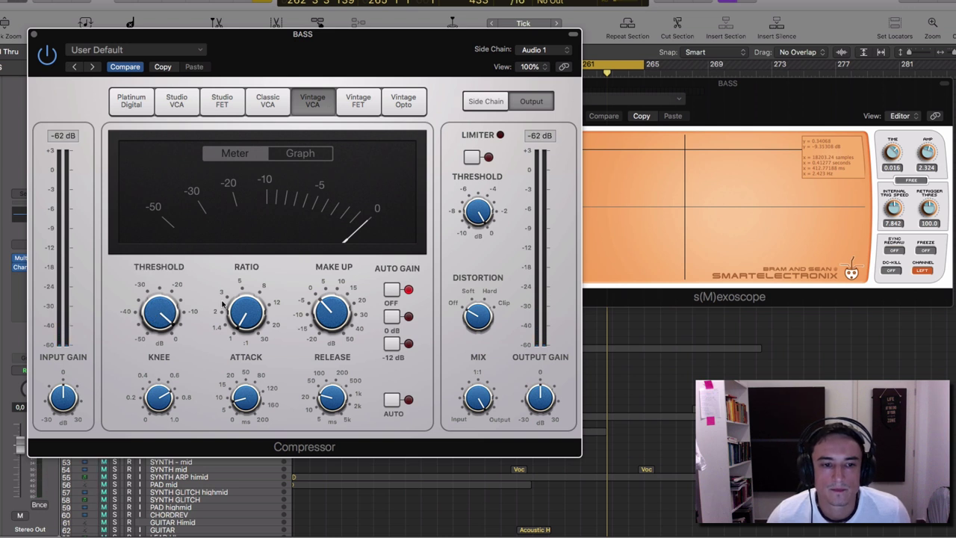
# - Play the bass loop and set the compressor's side chain source to None
pyautogui.press('space')
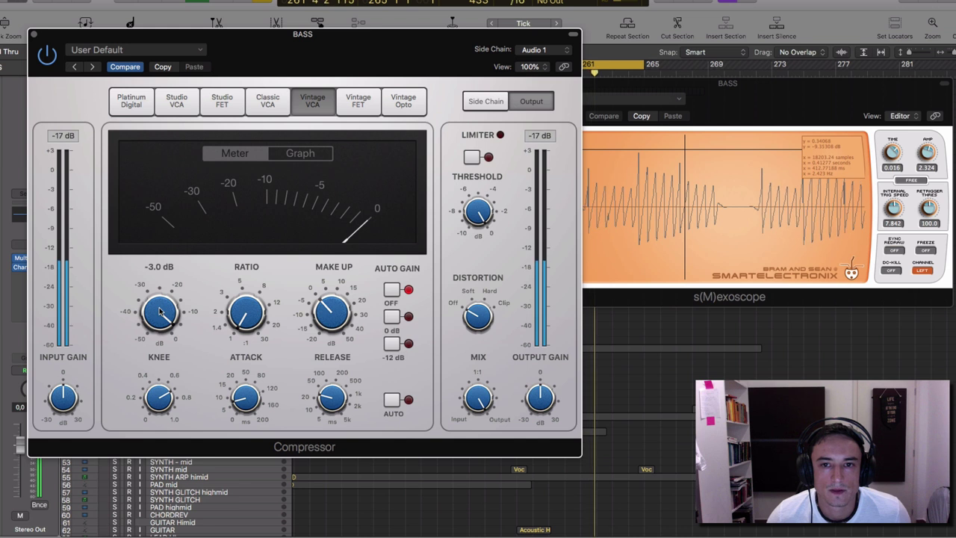
pyautogui.click(539, 50)
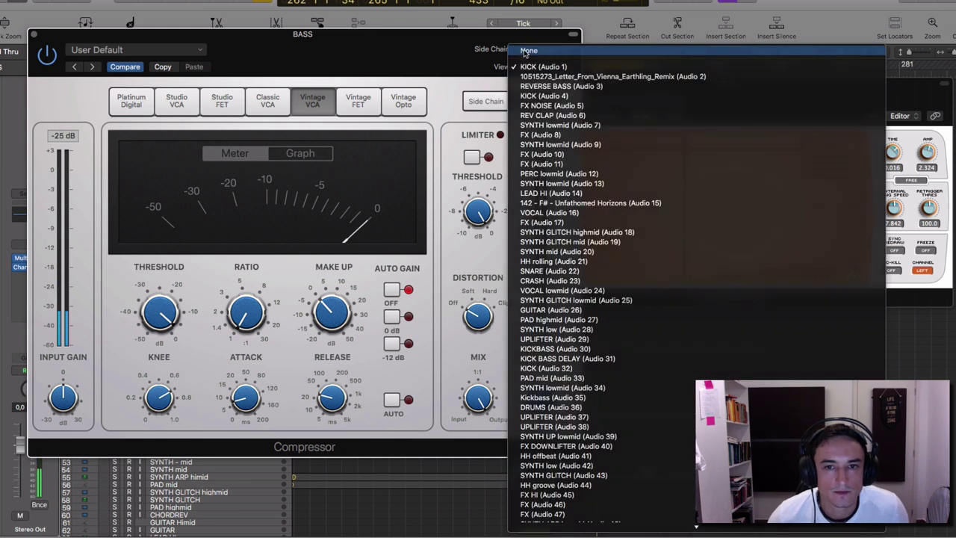
pyautogui.click(537, 48)
pyautogui.press('space')
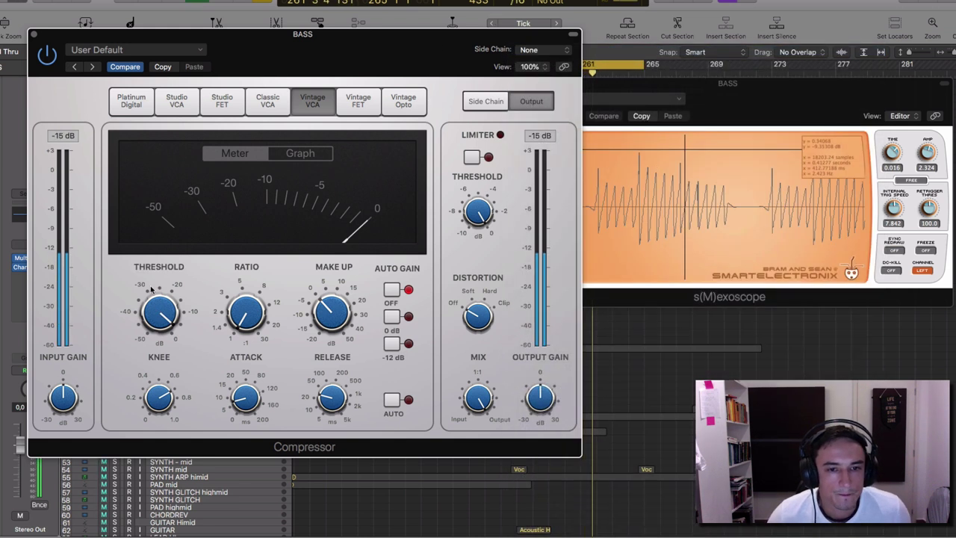
# - Lower the compressor's threshold to near its minimum and set the ratio to 2.0:1
pyautogui.moveTo(151, 305); pyautogui.dragTo(152, 346)
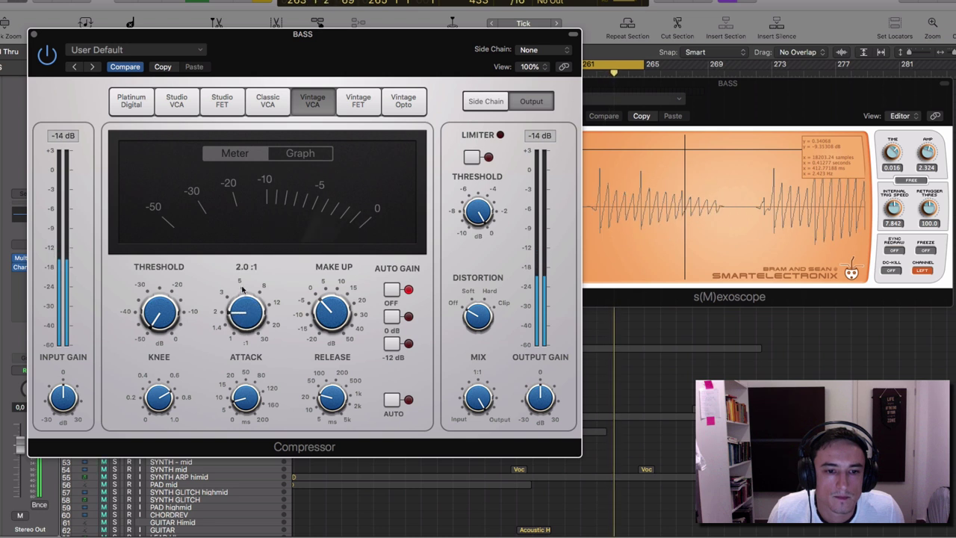
pyautogui.moveTo(255, 351)
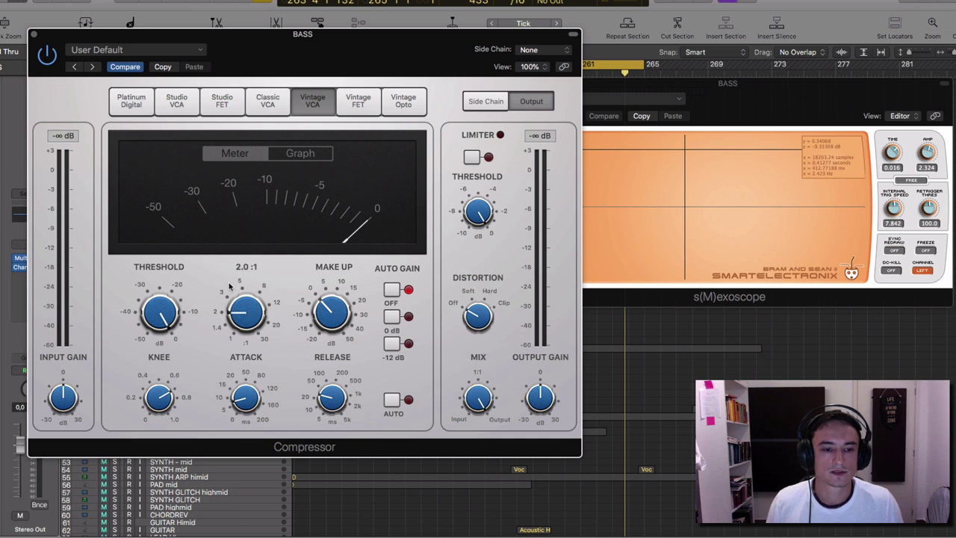
# - Play the bass loop and lower the threshold gradually from 0 dB to -30 dB
pyautogui.press('space')
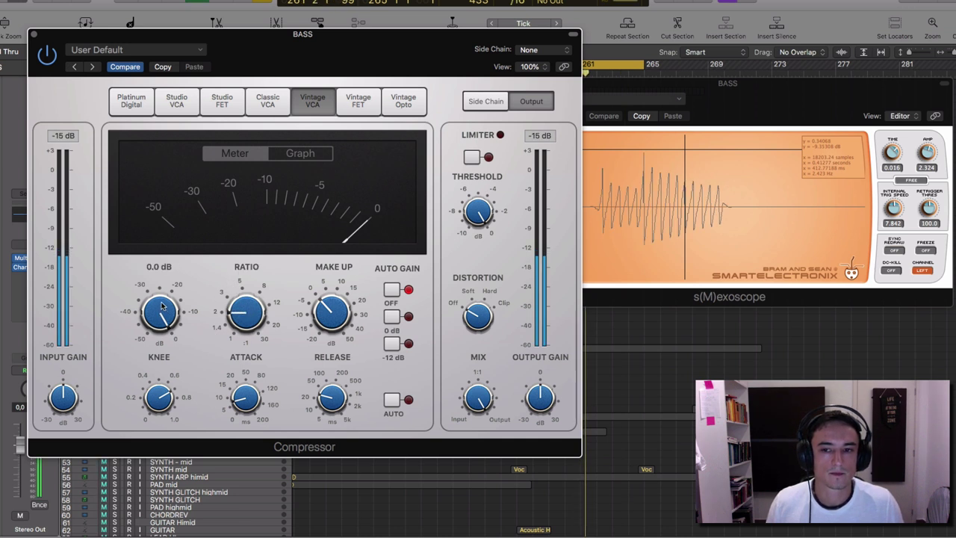
pyautogui.moveTo(160, 312); pyautogui.dragTo(159, 319)
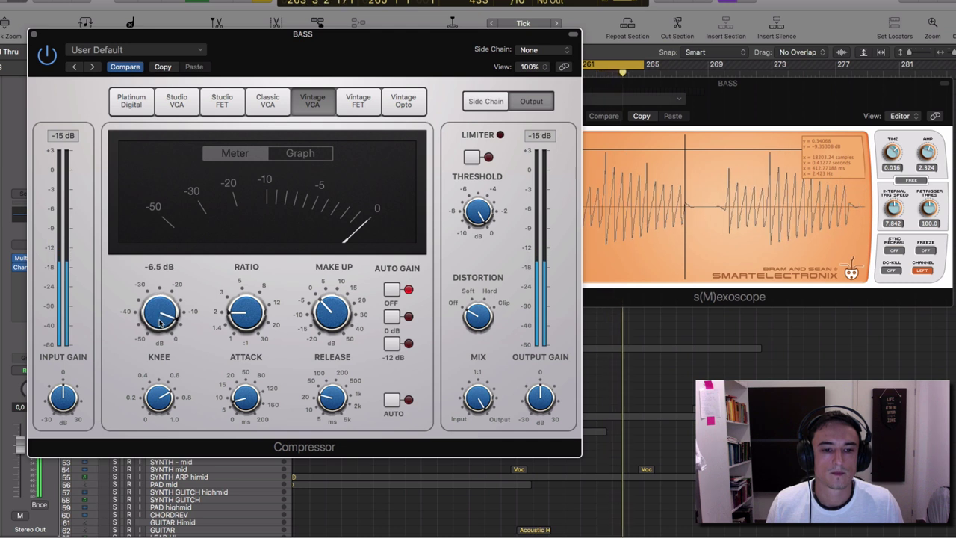
pyautogui.moveTo(160, 319); pyautogui.dragTo(148, 348)
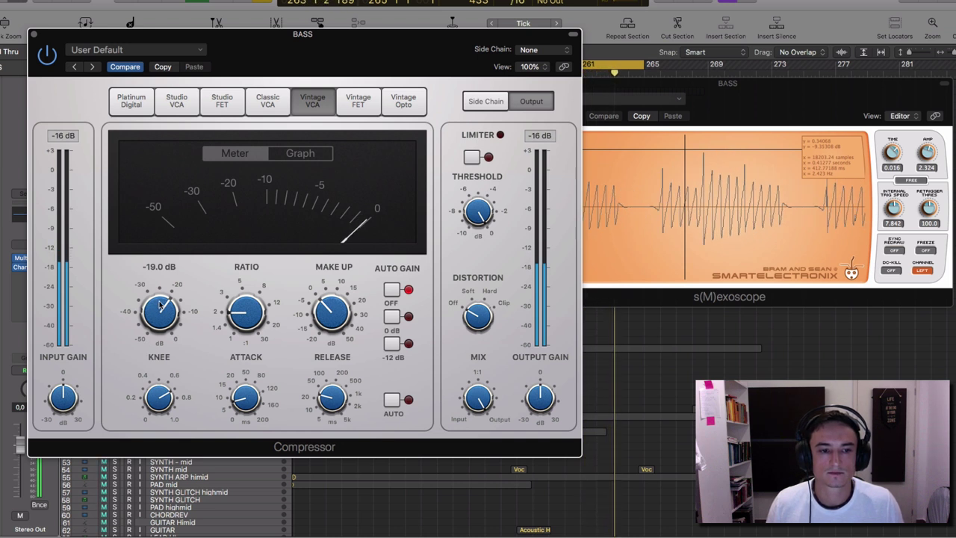
pyautogui.moveTo(159, 302); pyautogui.dragTo(156, 335)
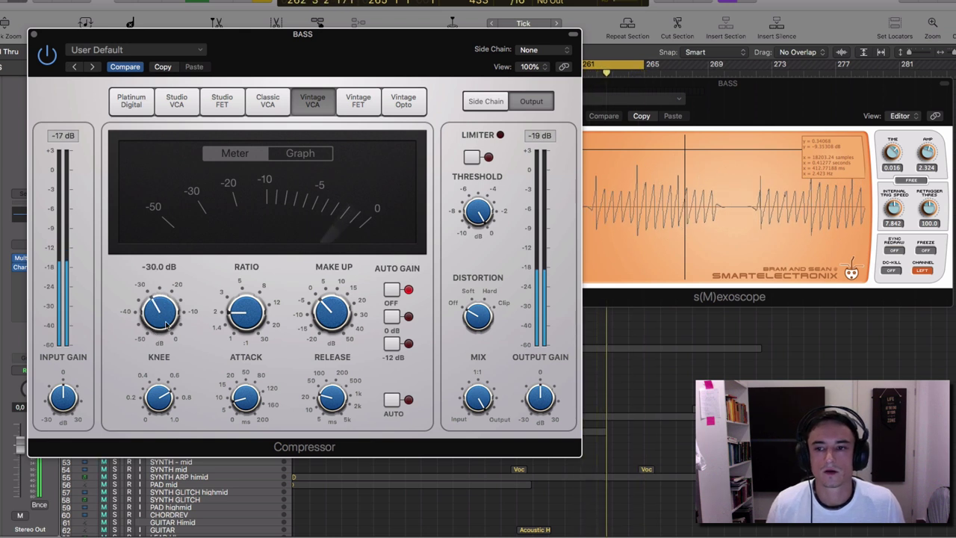
# - Lower the threshold to just below -40 dB and move the Compressor window clear of the oscilloscope display
pyautogui.click(660, 182)
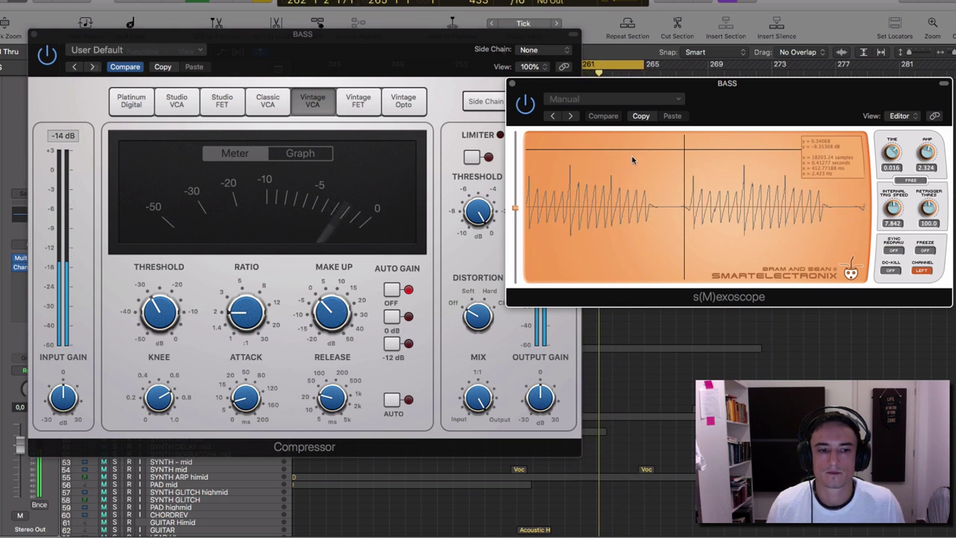
pyautogui.click(157, 314)
pyautogui.moveTo(157, 314); pyautogui.dragTo(145, 346)
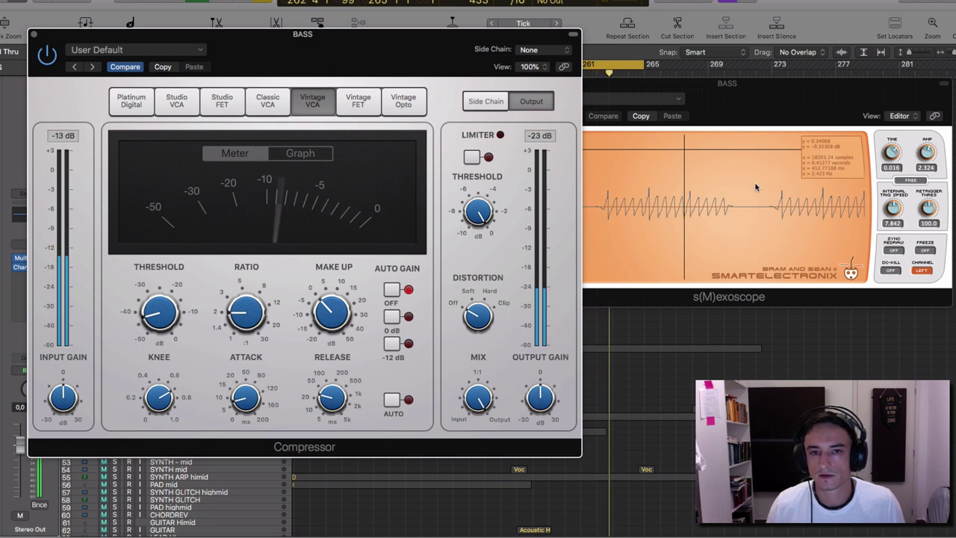
pyautogui.moveTo(504, 45); pyautogui.dragTo(429, 44)
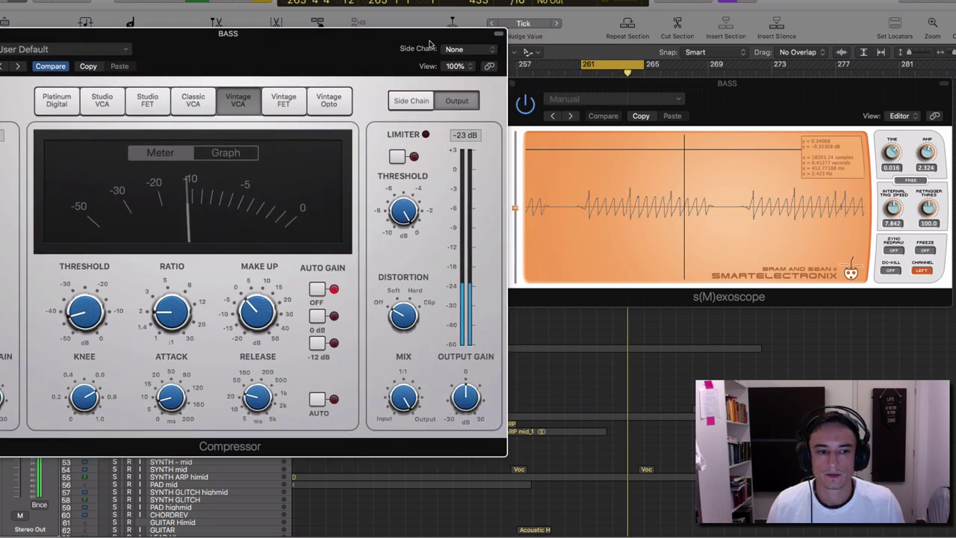
pyautogui.moveTo(157, 261)
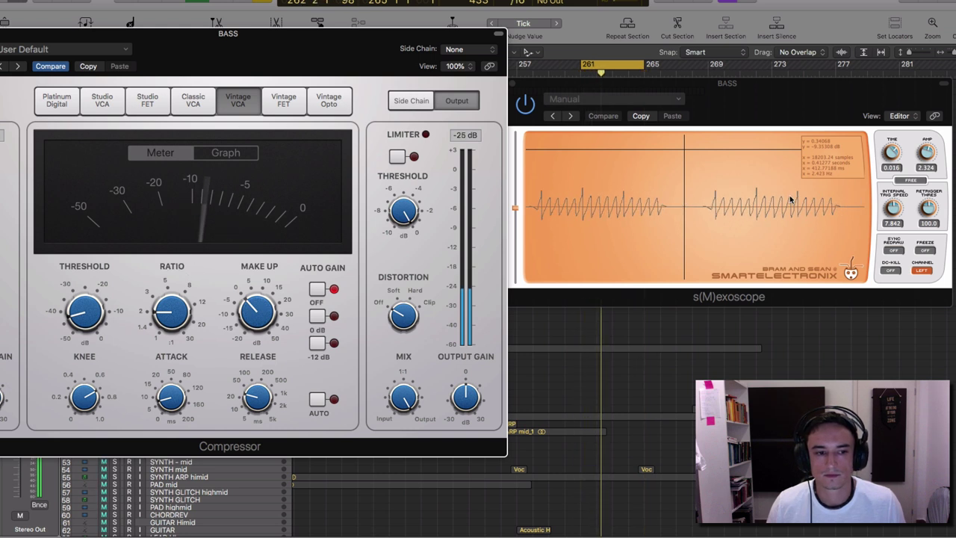
# - Raise the compressor's threshold to slightly above -30 dB while the bass loop plays
pyautogui.moveTo(88, 317); pyautogui.dragTo(98, 286)
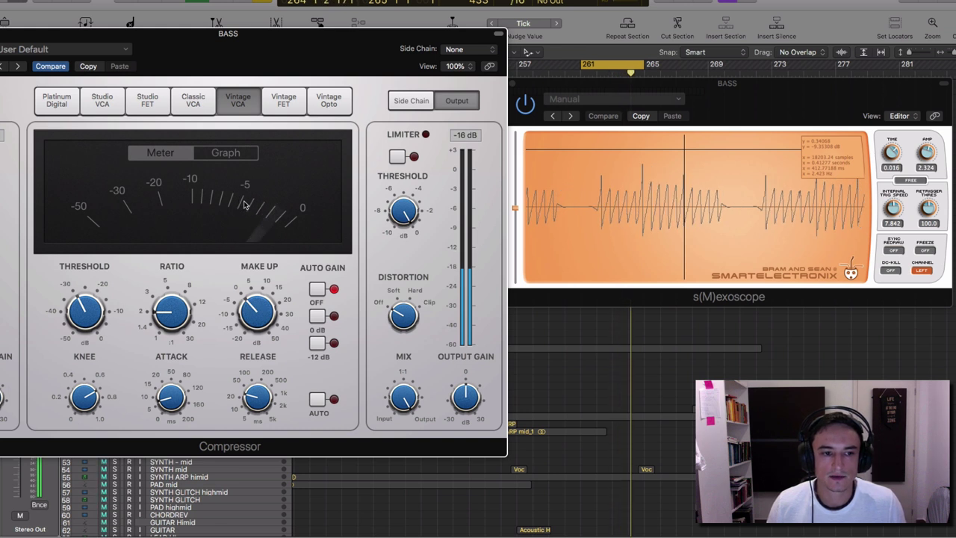
pyautogui.moveTo(75, 312)
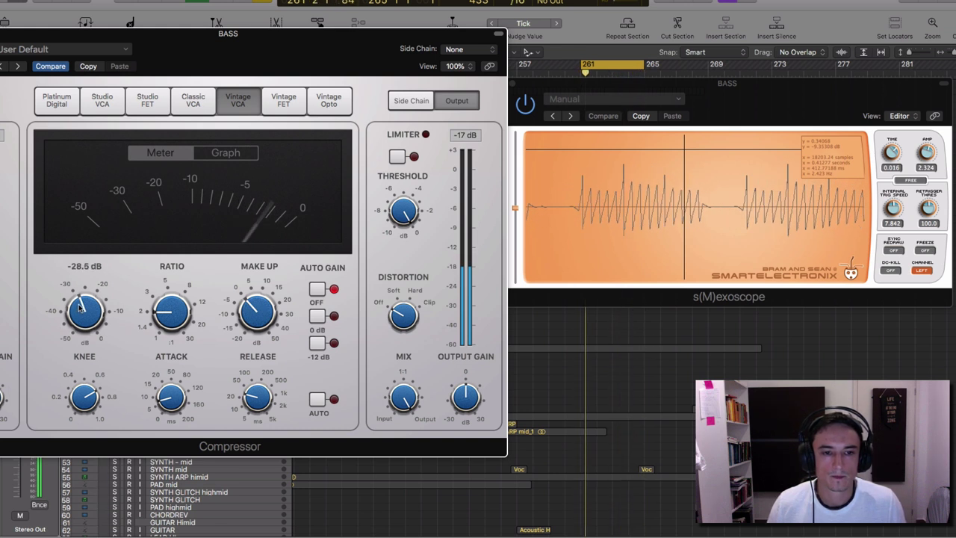
pyautogui.moveTo(76, 312); pyautogui.dragTo(82, 305)
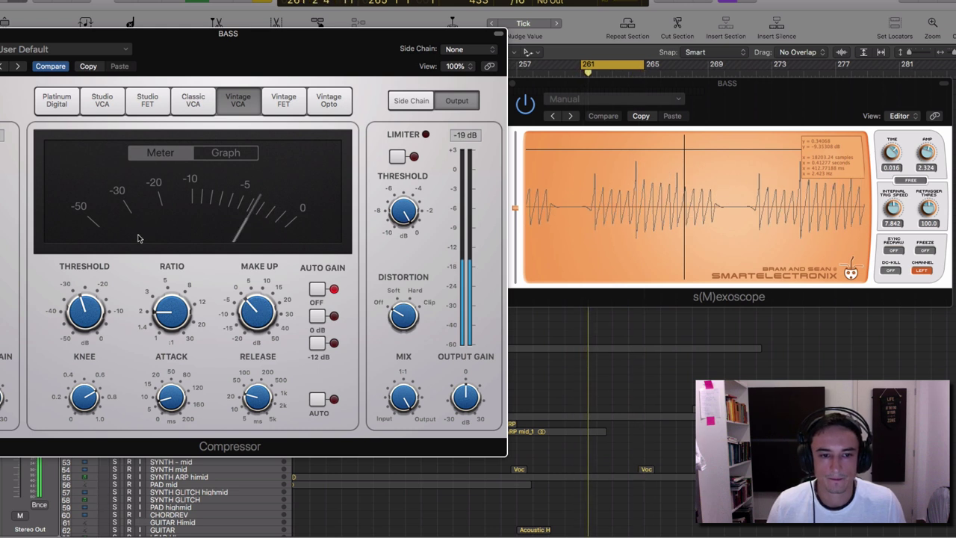
# - Raise the ratio to 4.4:1 to compare the waveform, and bring it back down to about 2.5:1
pyautogui.moveTo(165, 321)
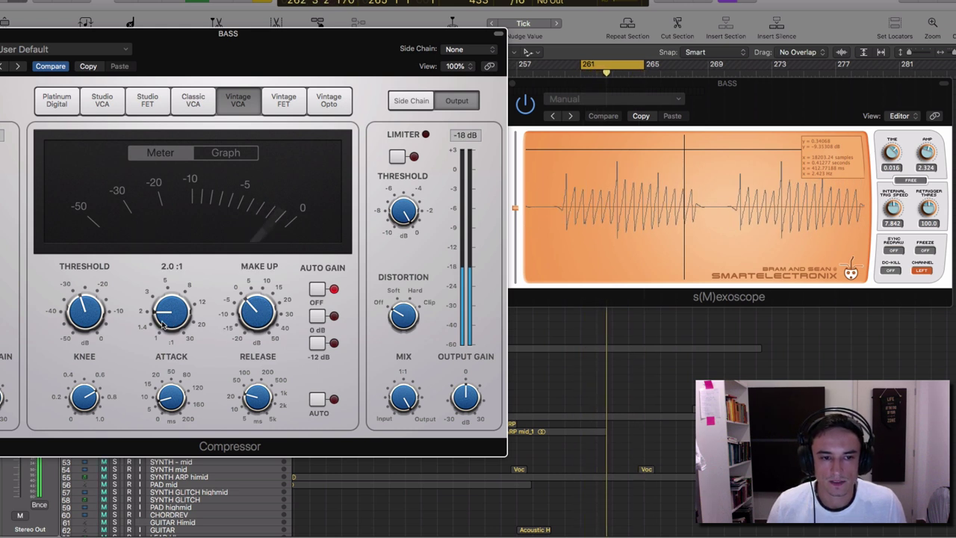
pyautogui.moveTo(164, 321); pyautogui.dragTo(176, 291)
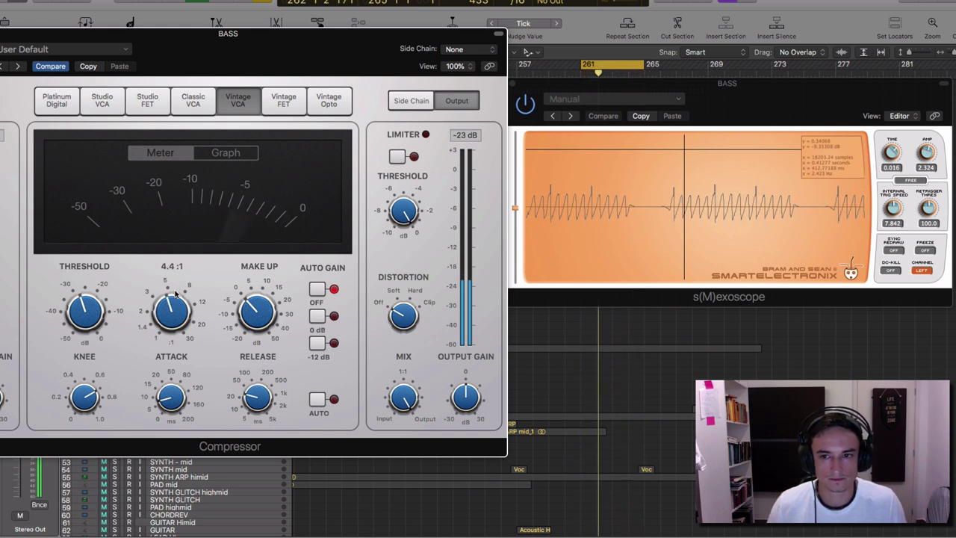
pyautogui.moveTo(177, 291); pyautogui.dragTo(176, 315)
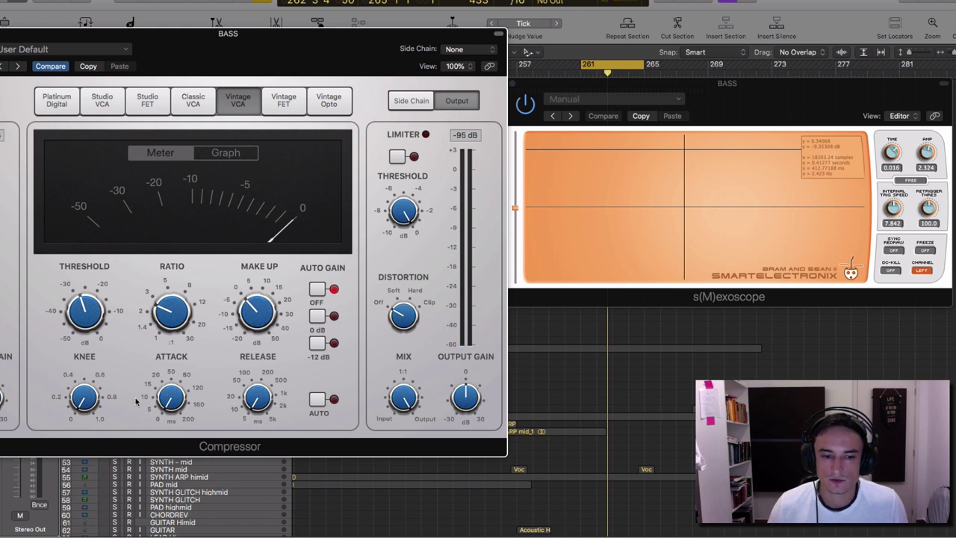
# - Play the bass loop and raise the compressor's attack from 2 ms to 16 ms, finishing slightly lower
pyautogui.press('space')
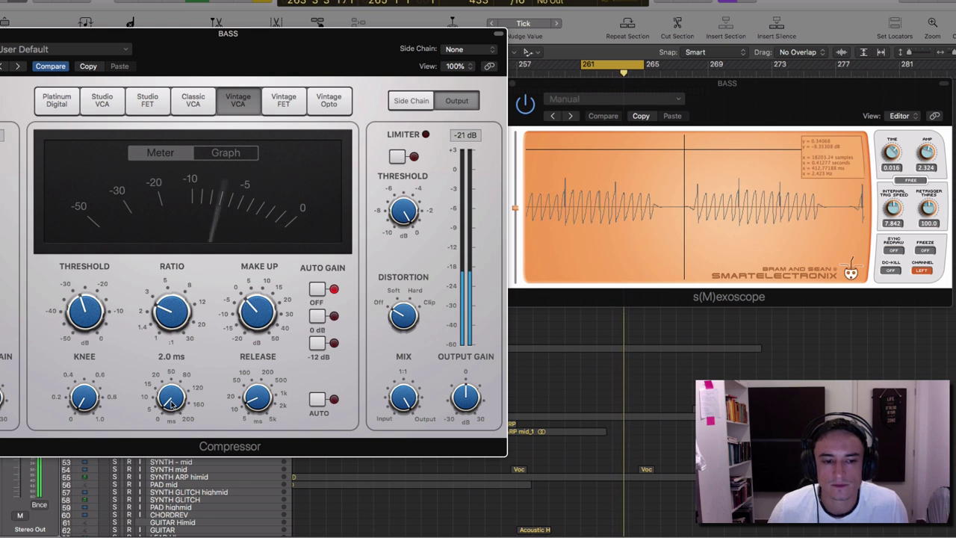
pyautogui.moveTo(171, 404); pyautogui.dragTo(168, 373)
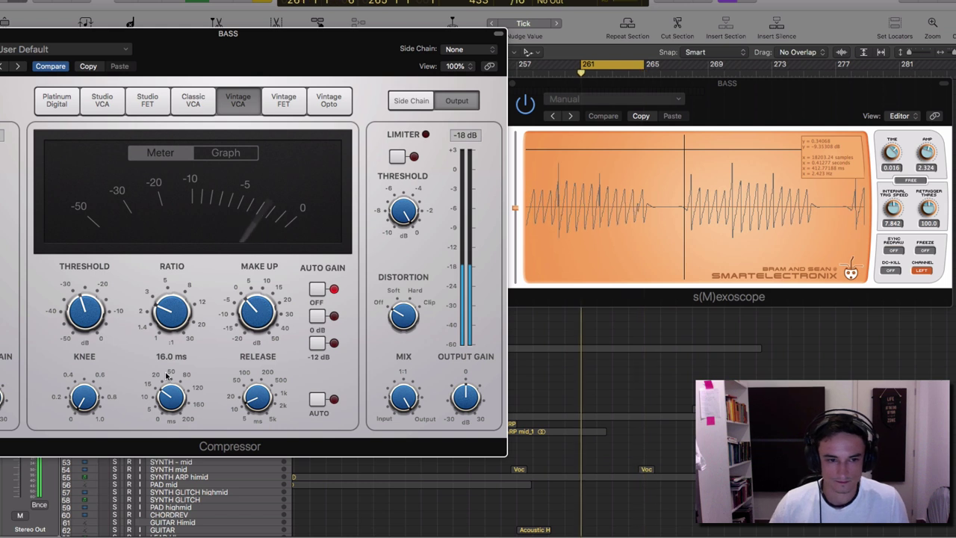
pyautogui.moveTo(167, 375); pyautogui.dragTo(166, 379)
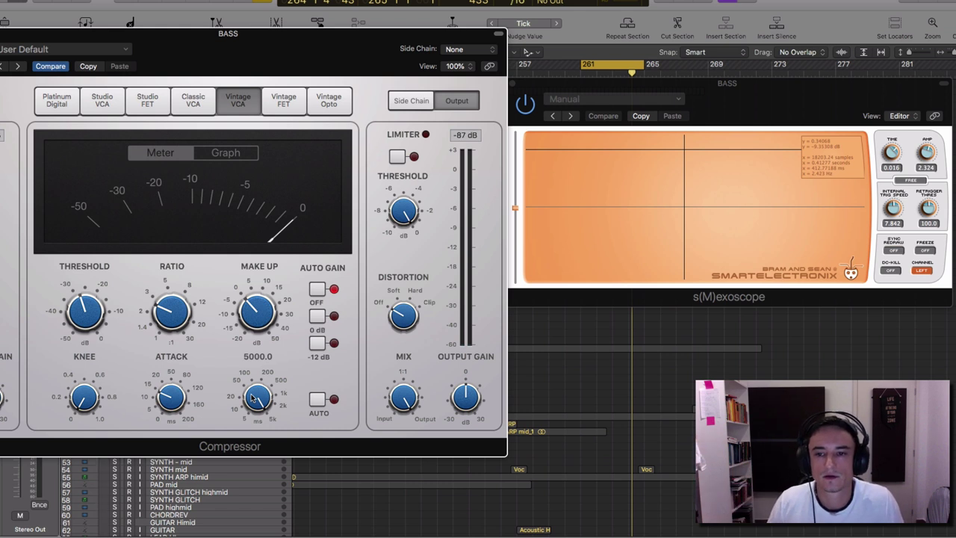
# - Play the bass loop and sweep the compressor's release between 38 ms and 4200 ms, finishing at 29 ms
pyautogui.press('space')
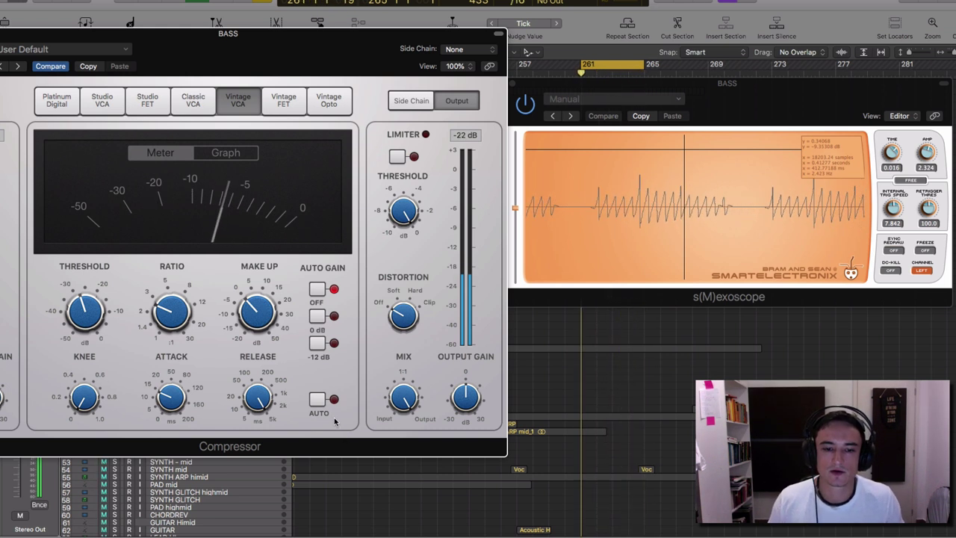
pyautogui.moveTo(259, 398); pyautogui.dragTo(248, 468)
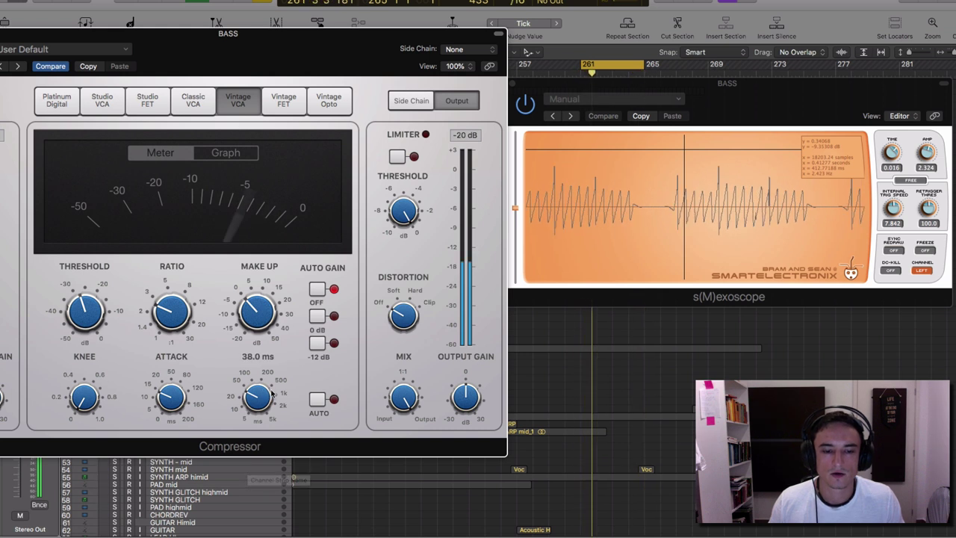
pyautogui.moveTo(266, 403); pyautogui.dragTo(263, 345)
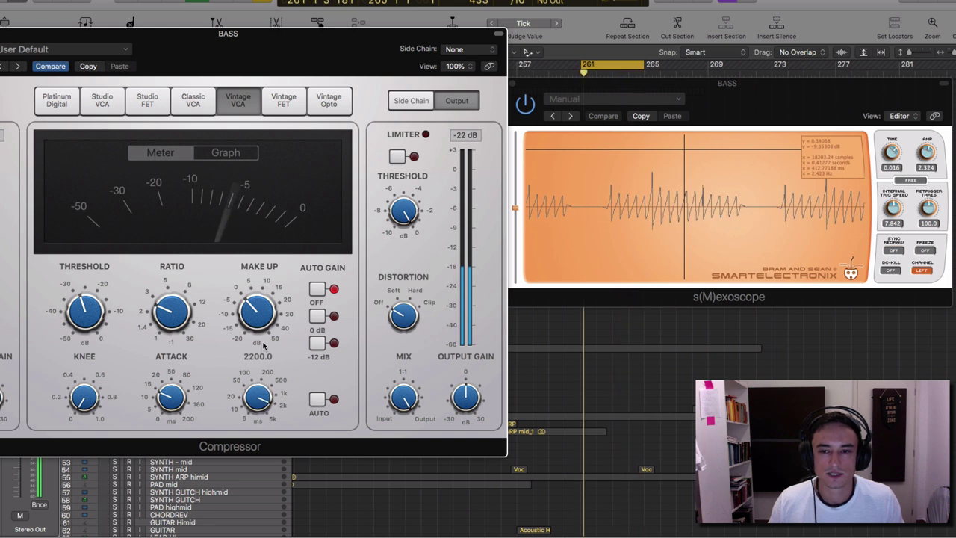
pyautogui.moveTo(263, 355); pyautogui.dragTo(285, 338)
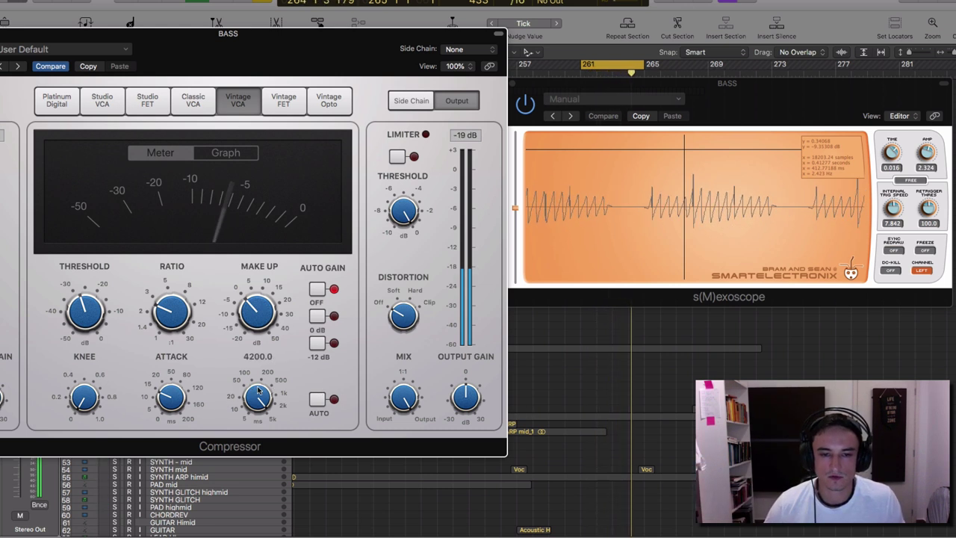
pyautogui.moveTo(252, 418)
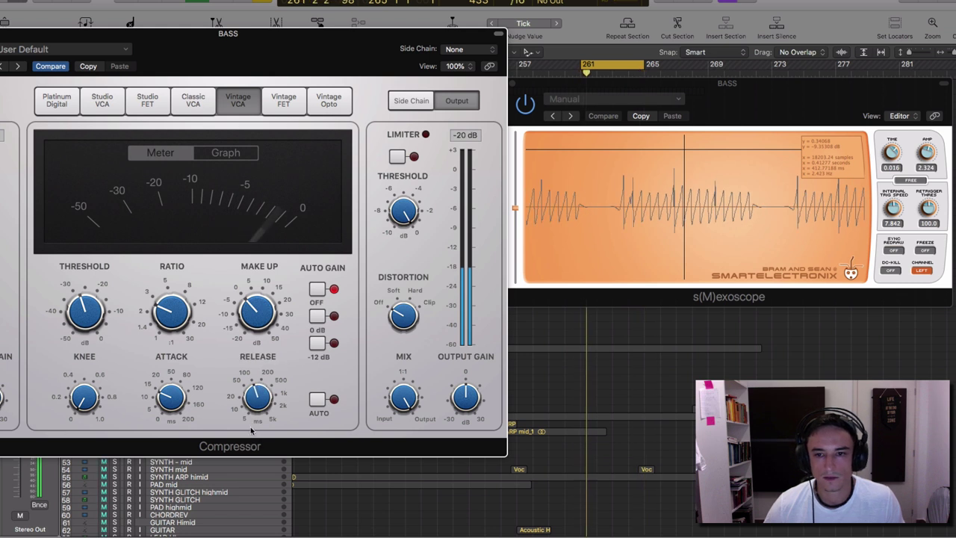
pyautogui.moveTo(256, 395); pyautogui.dragTo(252, 382)
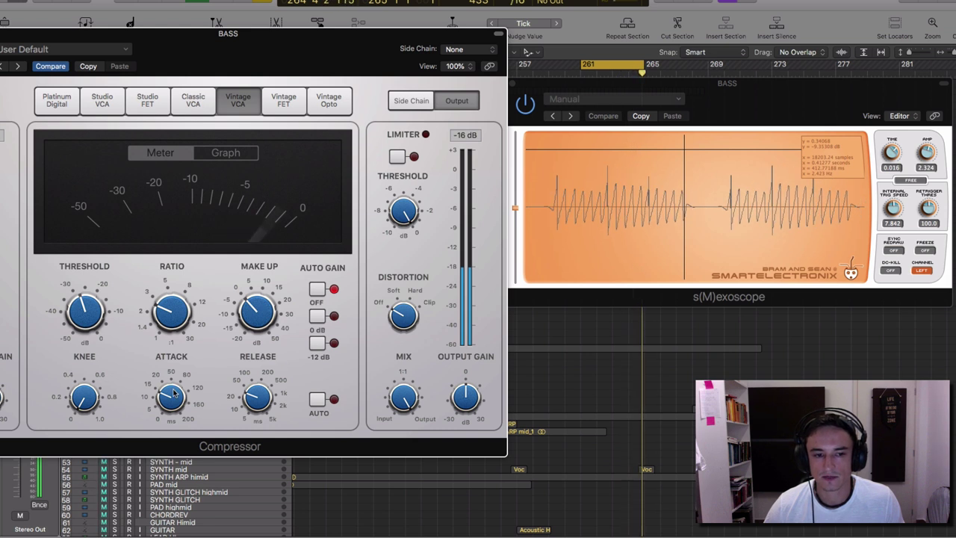
pyautogui.moveTo(258, 396); pyautogui.dragTo(258, 399)
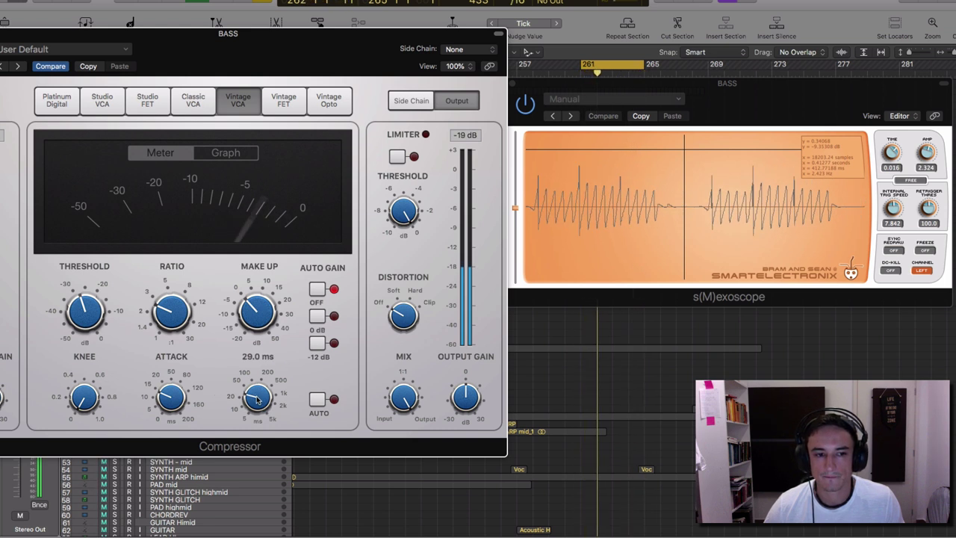
# - Try the ratio at 6.6:1, return it to 2.5:1, and lengthen the attack slightly
pyautogui.moveTo(179, 322); pyautogui.dragTo(178, 286)
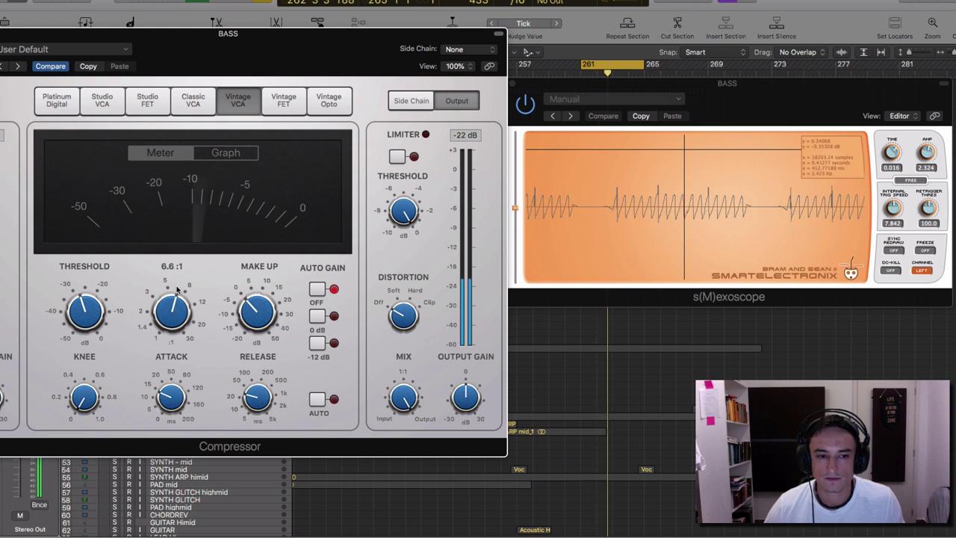
pyautogui.moveTo(178, 290); pyautogui.dragTo(171, 326)
pyautogui.moveTo(170, 402); pyautogui.dragTo(169, 384)
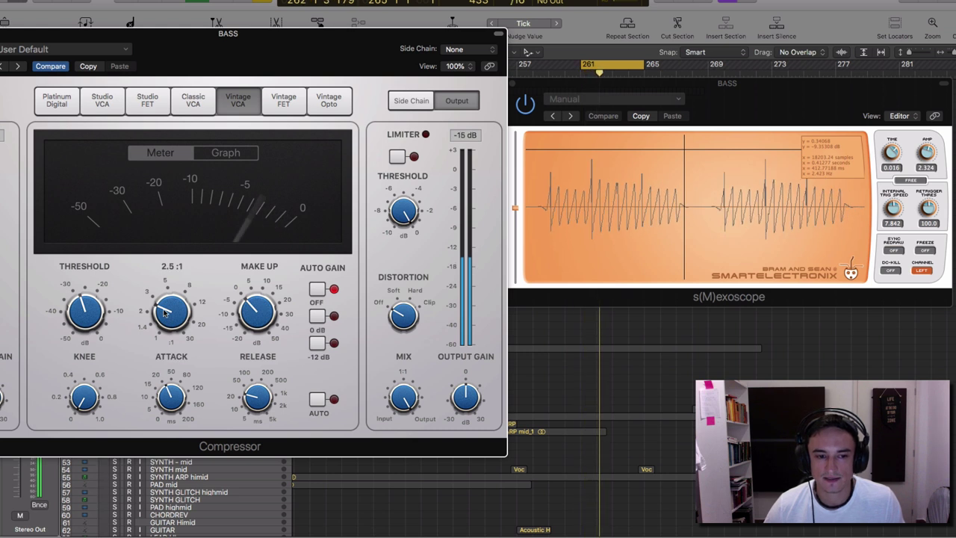
pyautogui.moveTo(166, 398)
pyautogui.mouseDown()
pyautogui.moveTo(160, 441)
pyautogui.moveTo(163, 370)
pyautogui.moveTo(159, 400)
pyautogui.mouseUp()
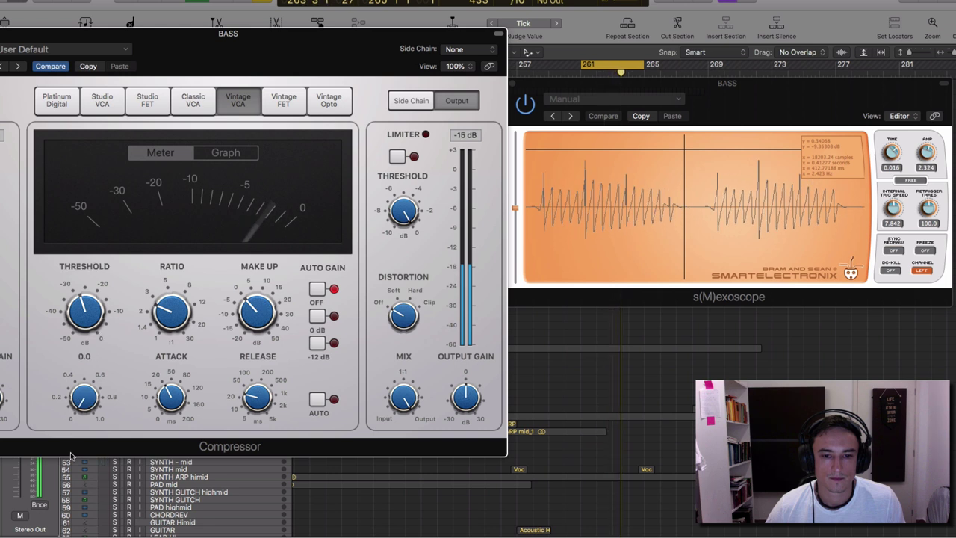
# - Raise the compressor's knee to about 0.5 and check the compression curve in the graph display before returning to the meter
pyautogui.moveTo(89, 403); pyautogui.dragTo(92, 383)
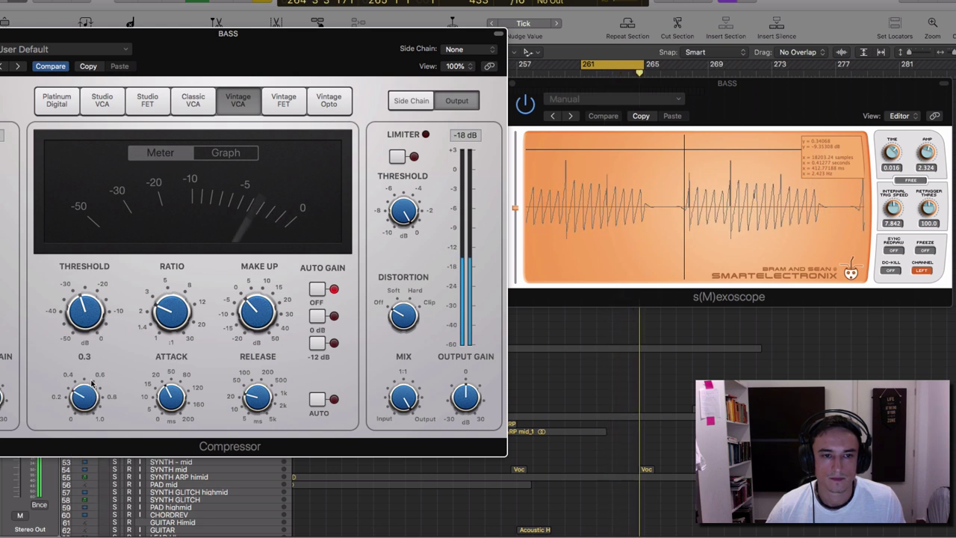
pyautogui.click(233, 153)
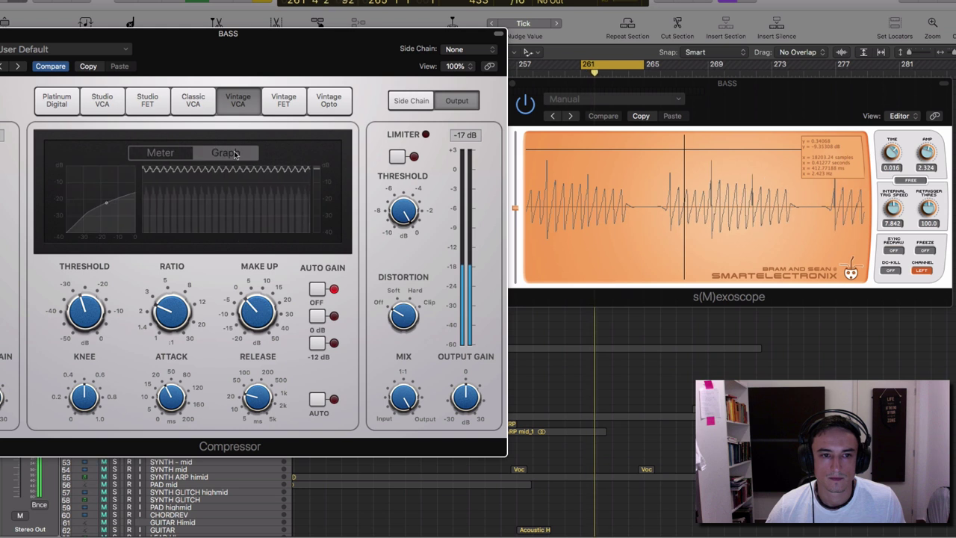
pyautogui.click(185, 151)
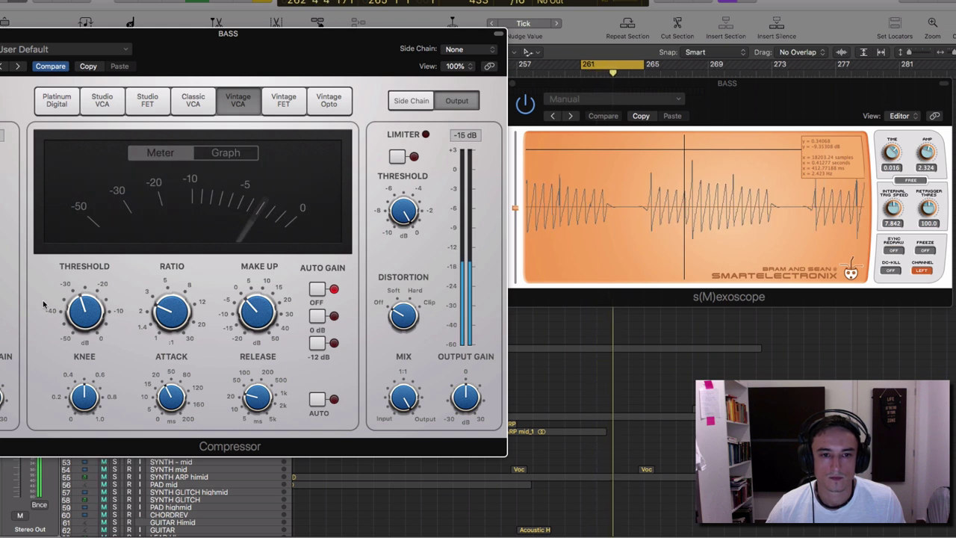
# - Lower the compressor's threshold to about -31.5 dB and shift its window to compare its meters with the oscilloscope waveform
pyautogui.moveTo(80, 319)
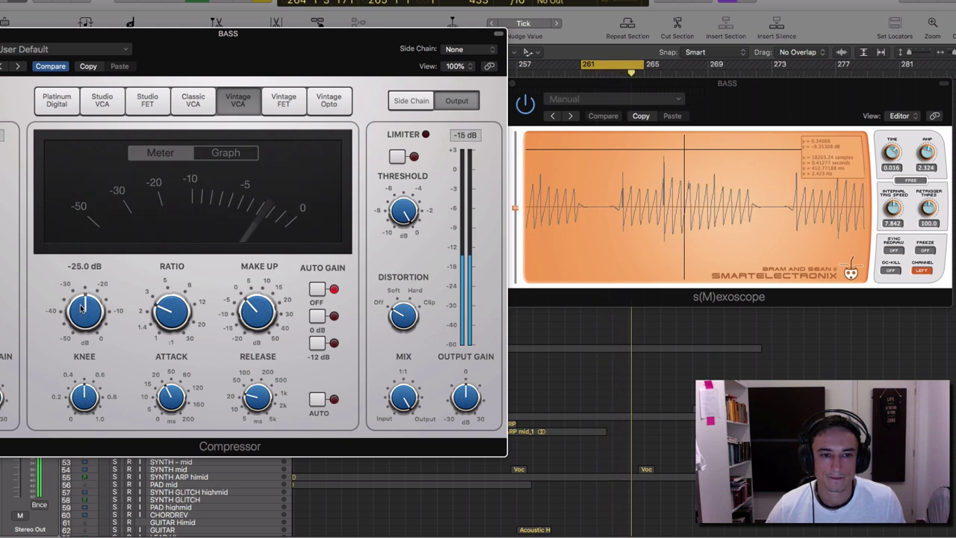
pyautogui.moveTo(80, 319)
pyautogui.mouseDown()
pyautogui.moveTo(82, 306)
pyautogui.moveTo(77, 341)
pyautogui.moveTo(84, 327)
pyautogui.mouseUp()
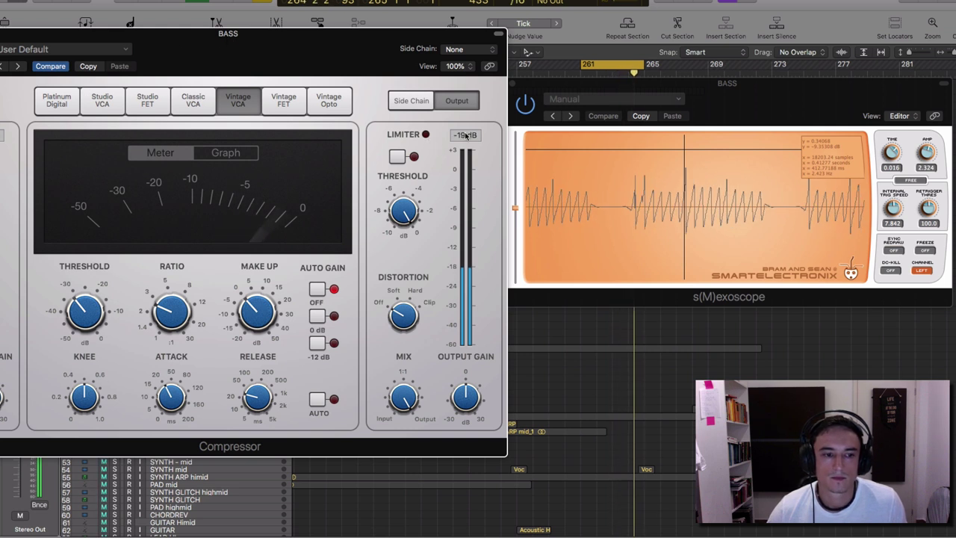
pyautogui.moveTo(234, 38); pyautogui.dragTo(320, 44)
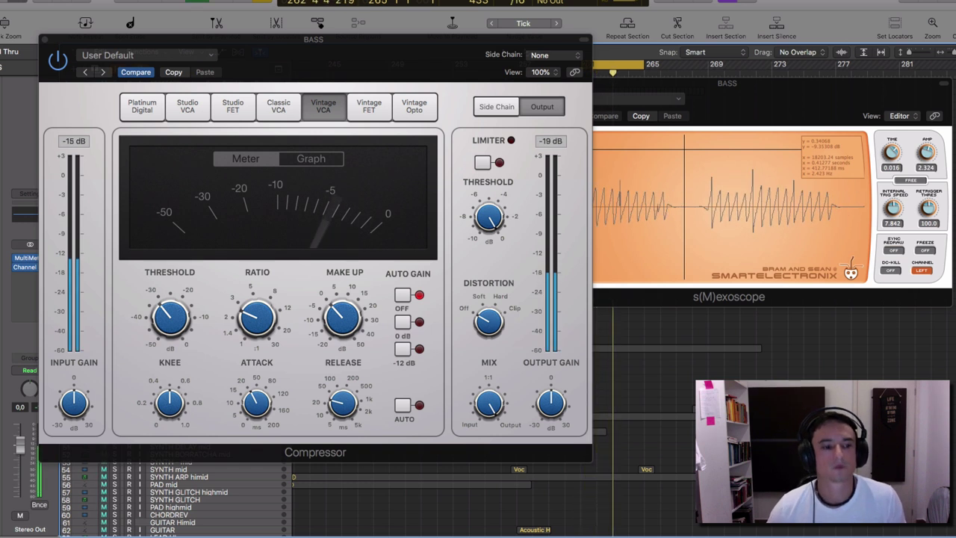
pyautogui.moveTo(240, 49); pyautogui.dragTo(137, 55)
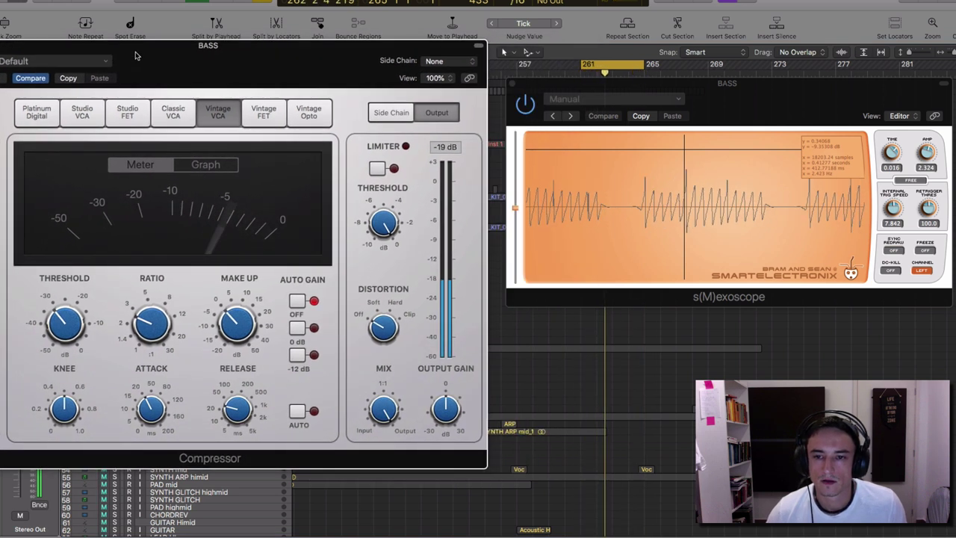
pyautogui.moveTo(136, 55); pyautogui.dragTo(291, 50)
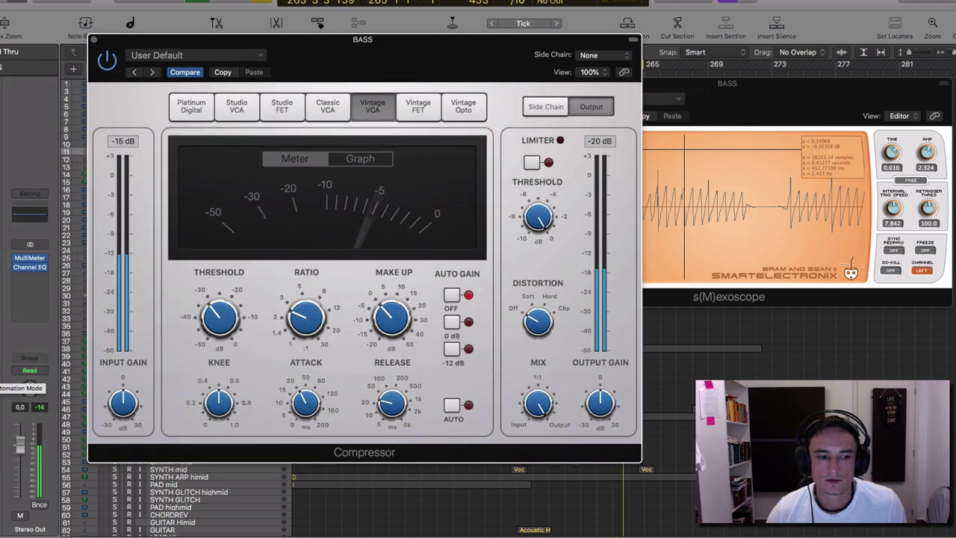
# - Bypass the compressor to compare the bass level, reactivate it and raise the make-up gain to compensate
pyautogui.click(2, 407)
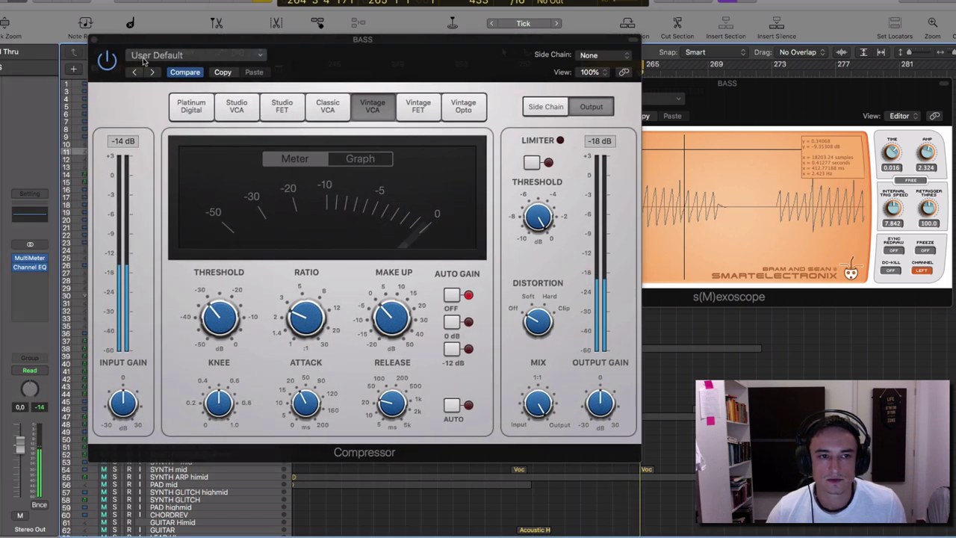
pyautogui.click(108, 62)
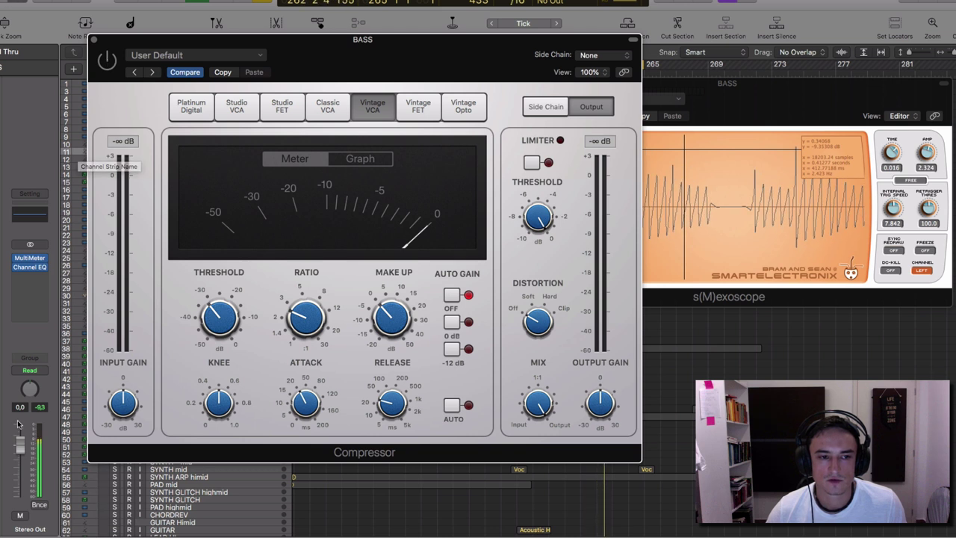
pyautogui.click(106, 61)
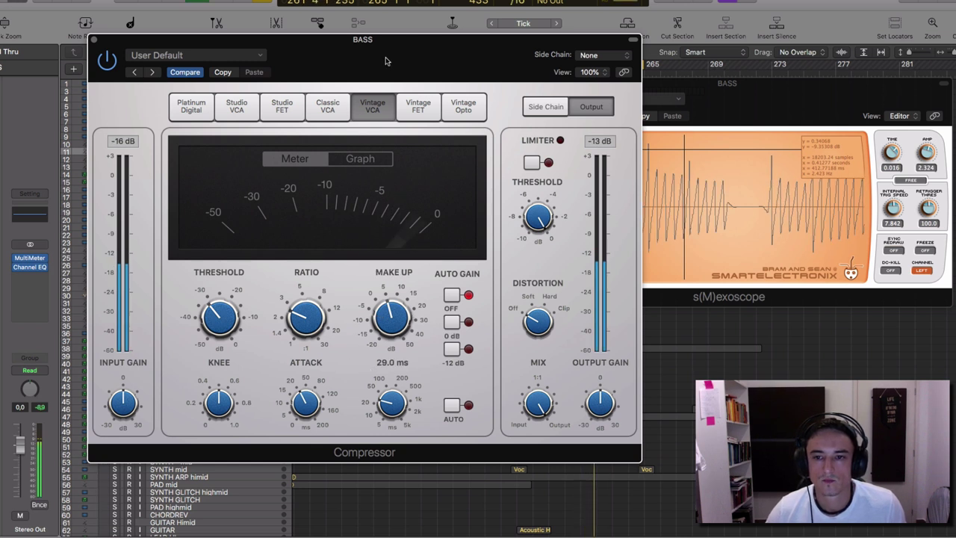
# - Compare the bass waveform with the compressor bypassed and active, and fine-tune the release
pyautogui.moveTo(391, 61); pyautogui.dragTo(243, 59)
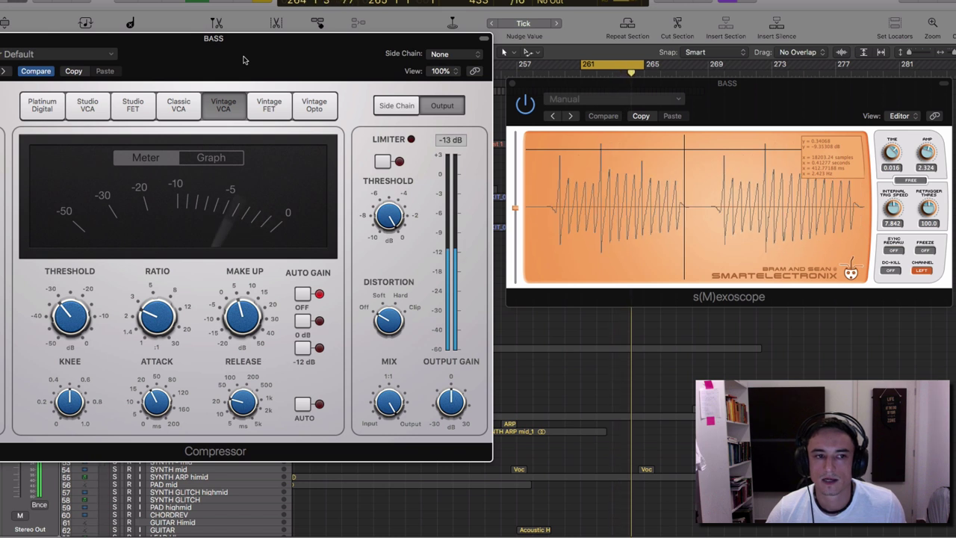
pyautogui.moveTo(243, 59); pyautogui.dragTo(365, 62)
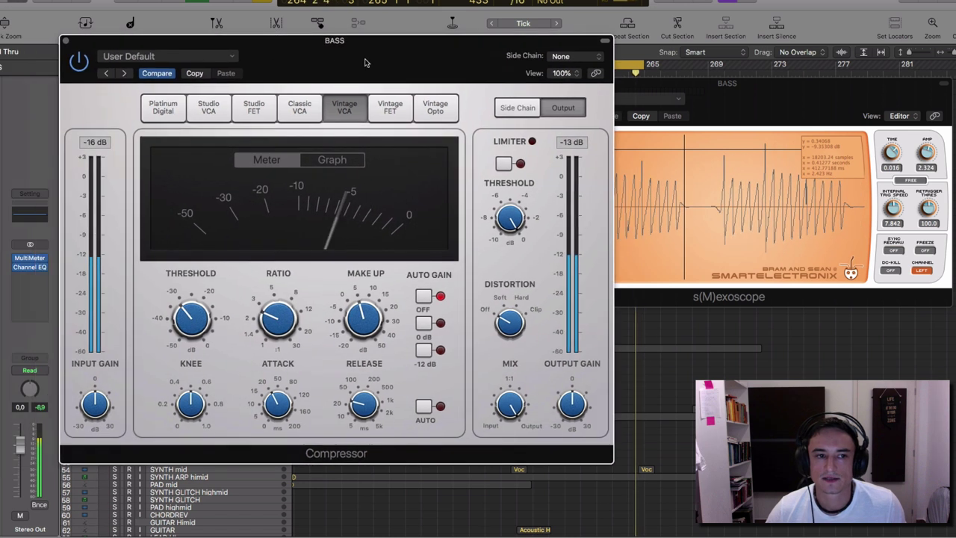
pyautogui.click(79, 63)
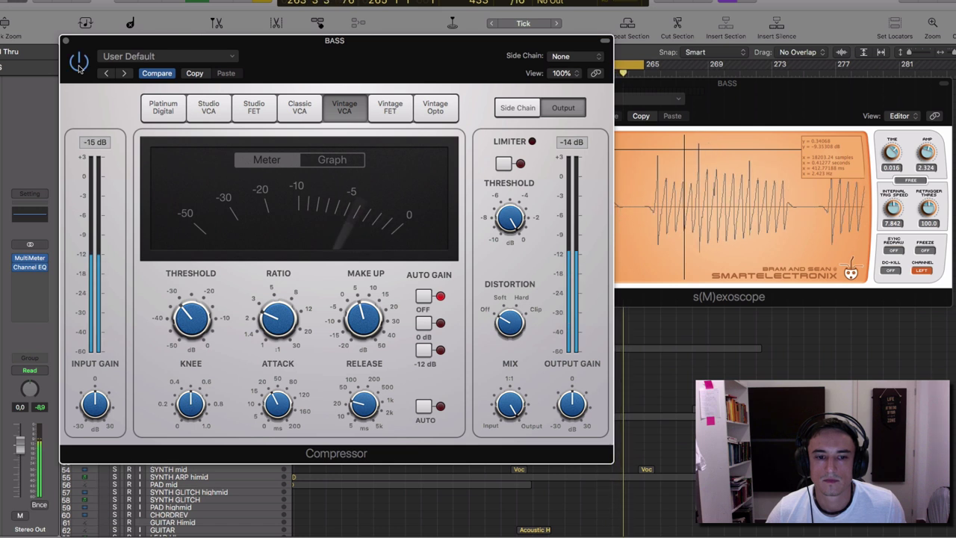
pyautogui.click(78, 63)
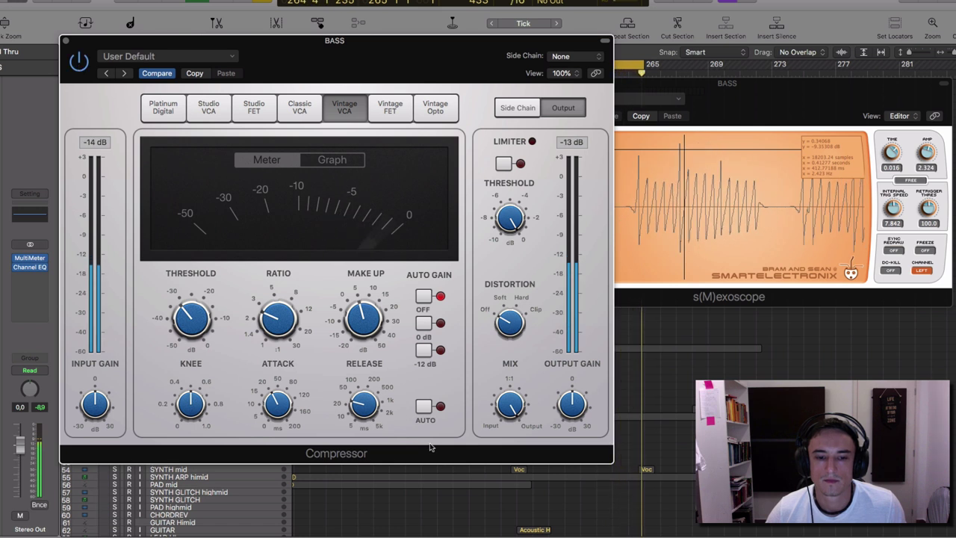
pyautogui.moveTo(369, 398)
pyautogui.moveTo(369, 398)
pyautogui.mouseDown()
pyautogui.moveTo(371, 344)
pyautogui.moveTo(357, 410)
pyautogui.mouseUp()
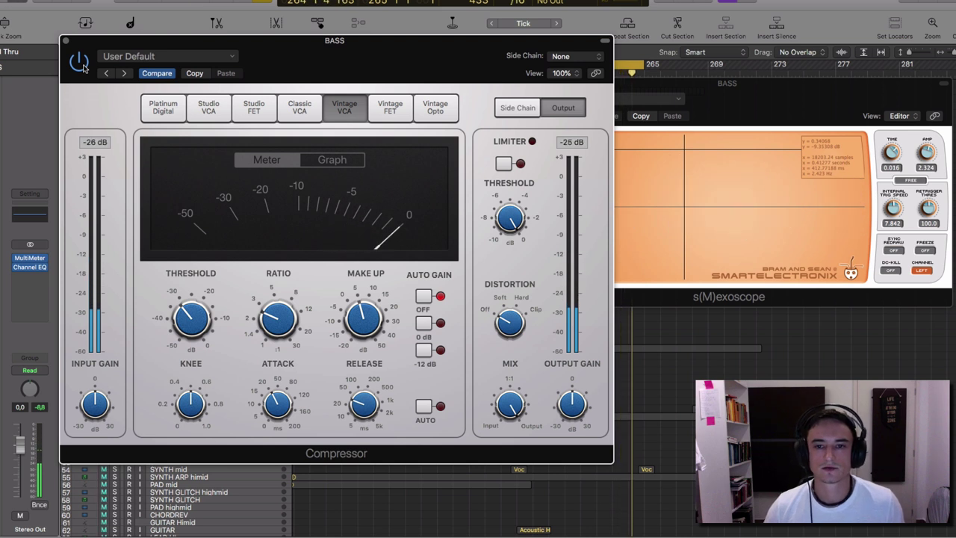
# - Try side-chaining the compressor to KICK (Audio 1) with the threshold at -17.5 dB and a lower make-up gain
pyautogui.click(568, 57)
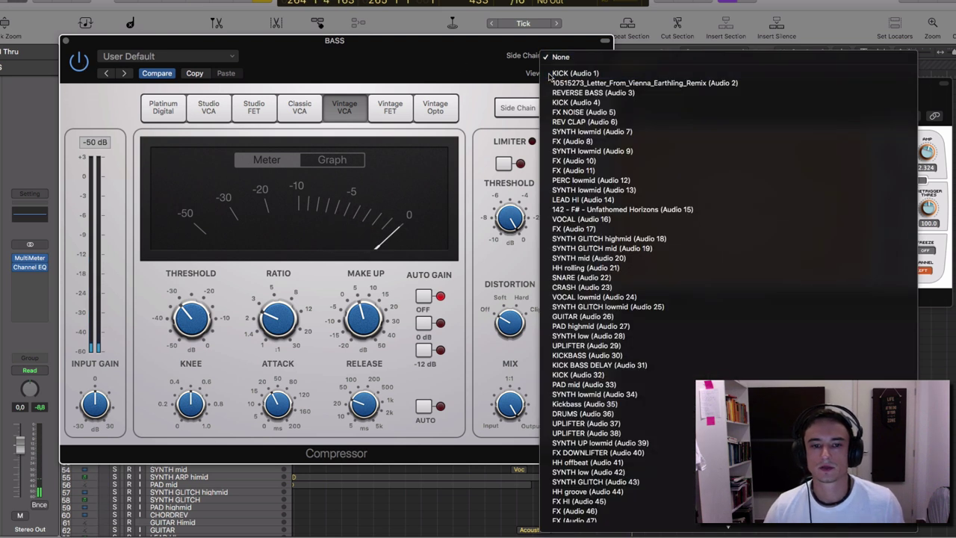
pyautogui.click(523, 70)
pyautogui.press('space')
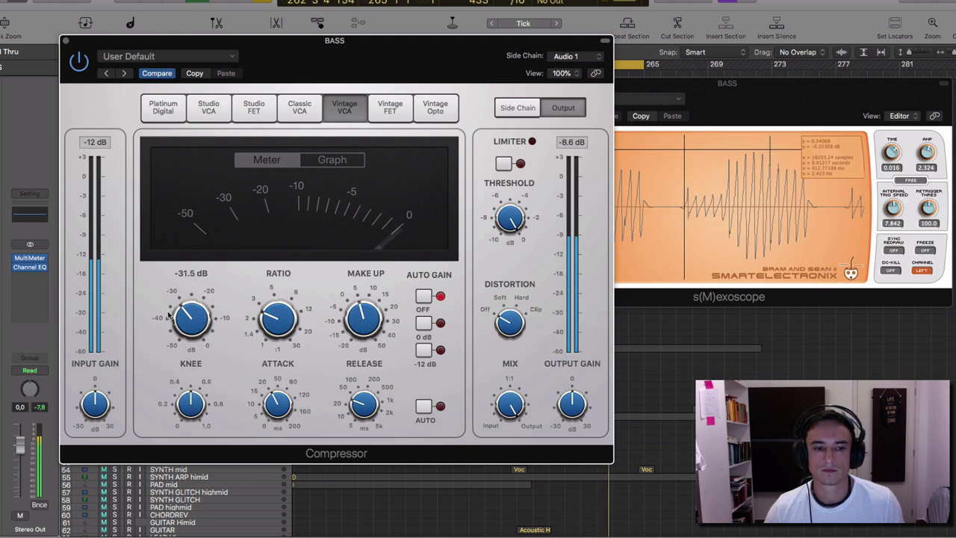
pyautogui.moveTo(186, 302); pyautogui.dragTo(187, 282)
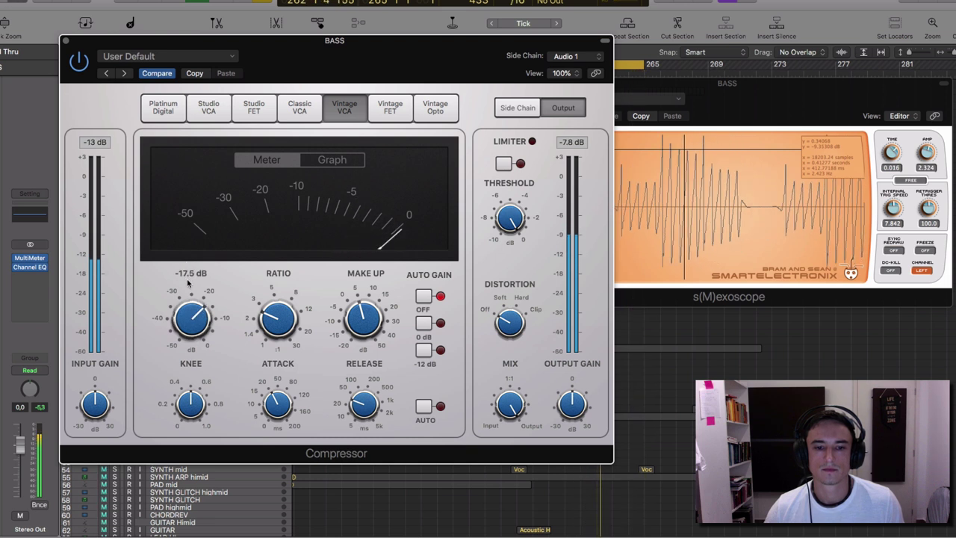
pyautogui.moveTo(368, 317); pyautogui.dragTo(370, 328)
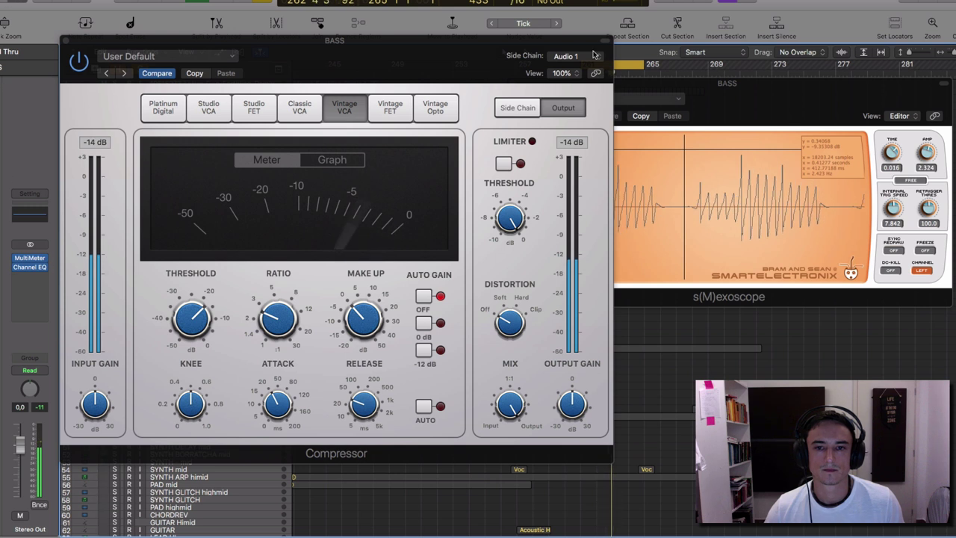
# - Set the compressor's side chain to None and rebalance it with slightly more make-up gain and a lower threshold
pyautogui.click(566, 56)
pyautogui.click(565, 58)
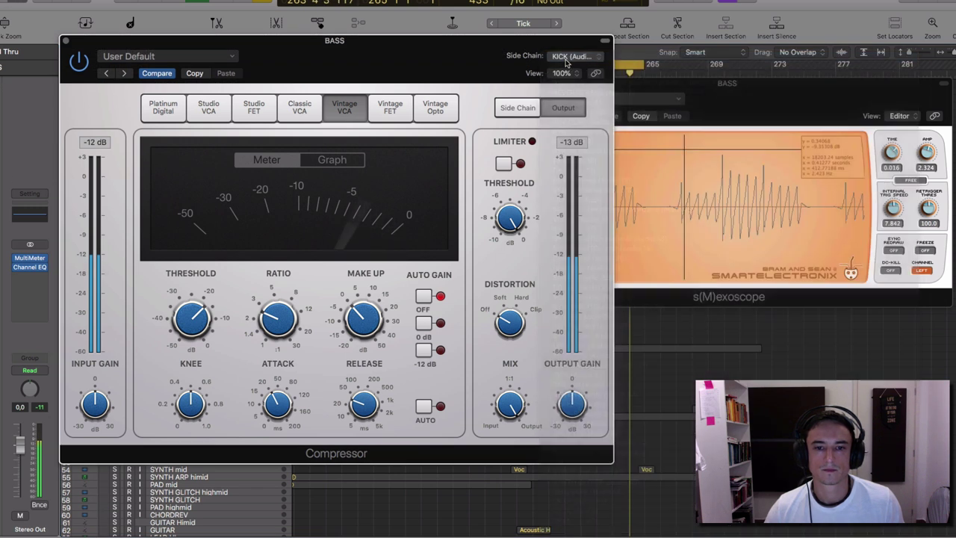
pyautogui.moveTo(361, 316); pyautogui.dragTo(365, 313)
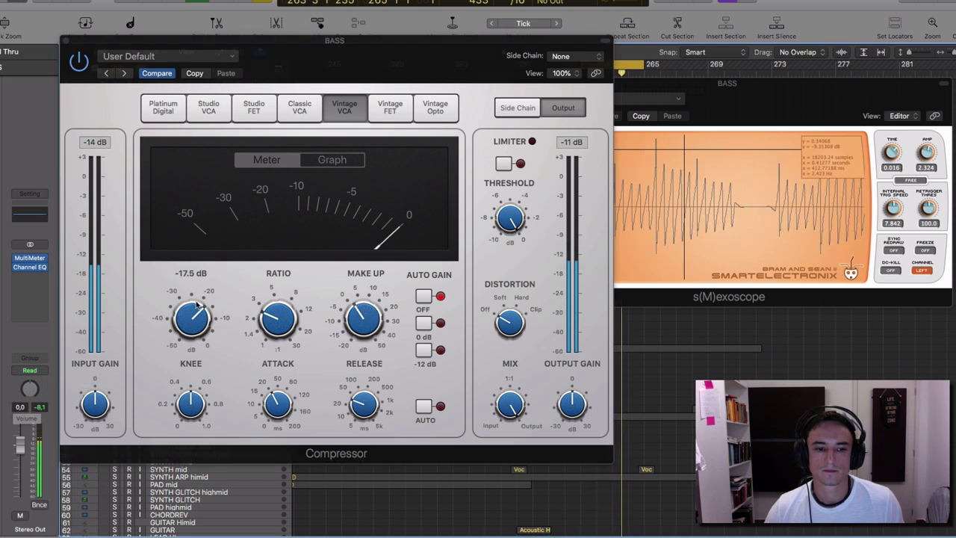
pyautogui.moveTo(196, 306); pyautogui.dragTo(195, 340)
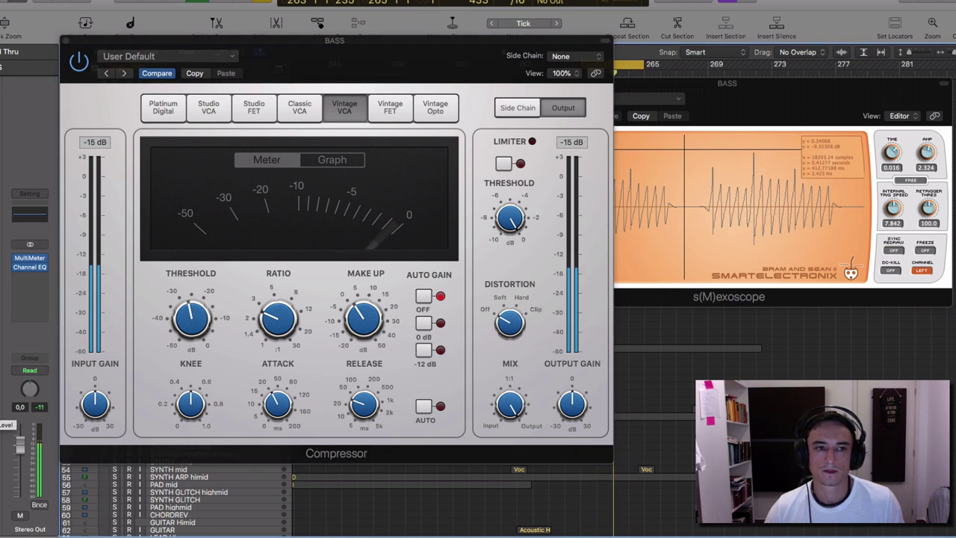
# - Close the Compressor and s(M)exoscope windows and unsolo BASS track 11
pyautogui.click(65, 42)
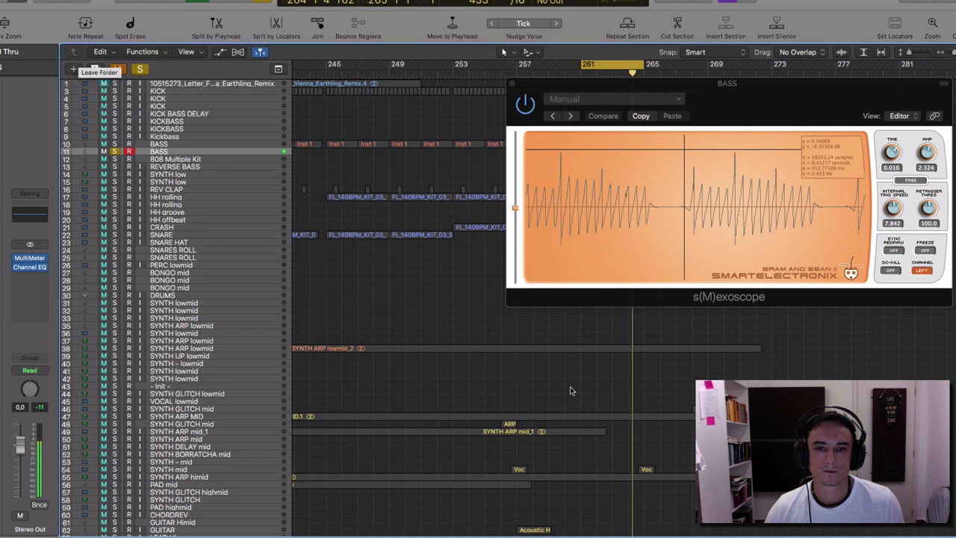
pyautogui.click(510, 84)
pyautogui.click(114, 151)
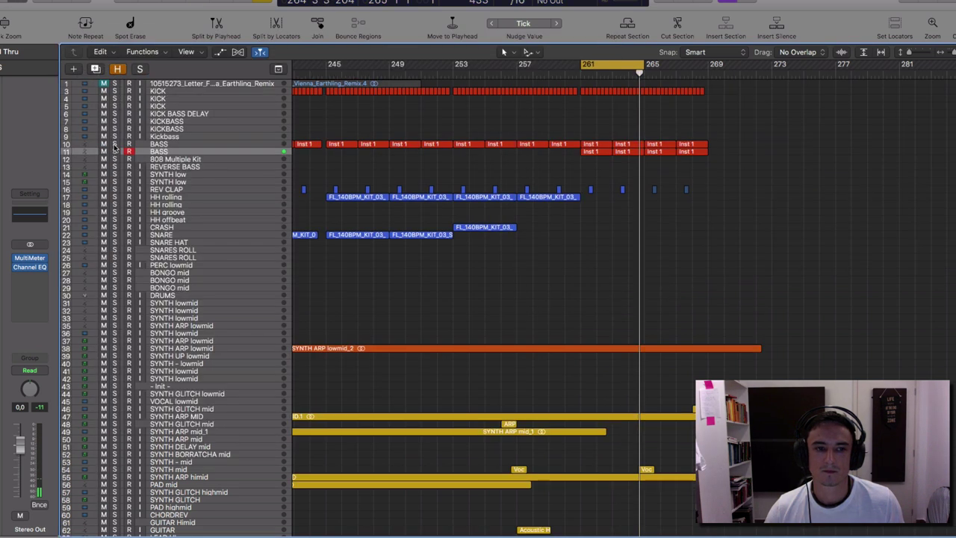
# - Mute BASS track 10 so that BASS track 11 plays in the full mix, and raise the listening volume
pyautogui.click(114, 143)
pyautogui.click(103, 144)
pyautogui.click(113, 143)
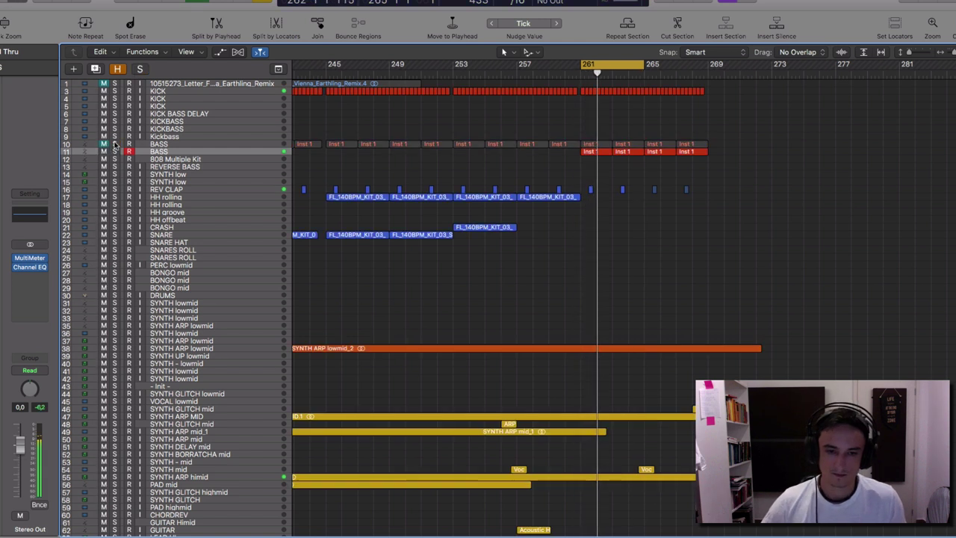
pyautogui.press('XF86AudioRaiseVolume')
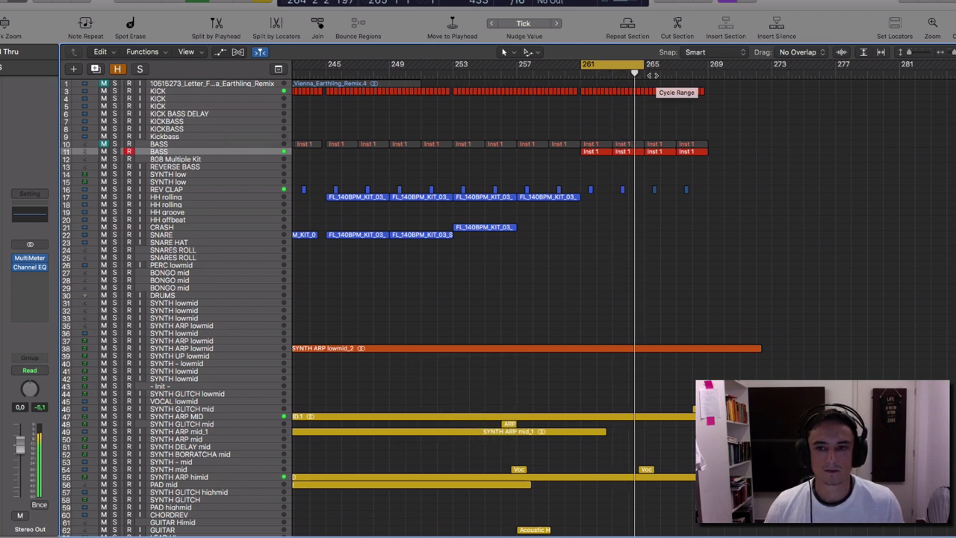
# - Extend the cycle range to bar 269, switch playback from BASS track 11 to BASS track 10, and select track 10
pyautogui.moveTo(646, 70); pyautogui.dragTo(709, 92)
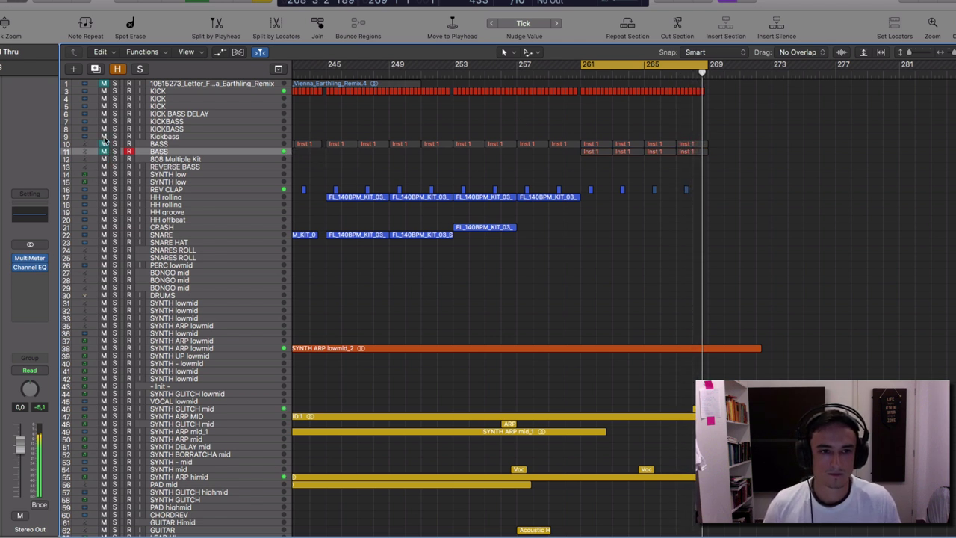
pyautogui.click(104, 143)
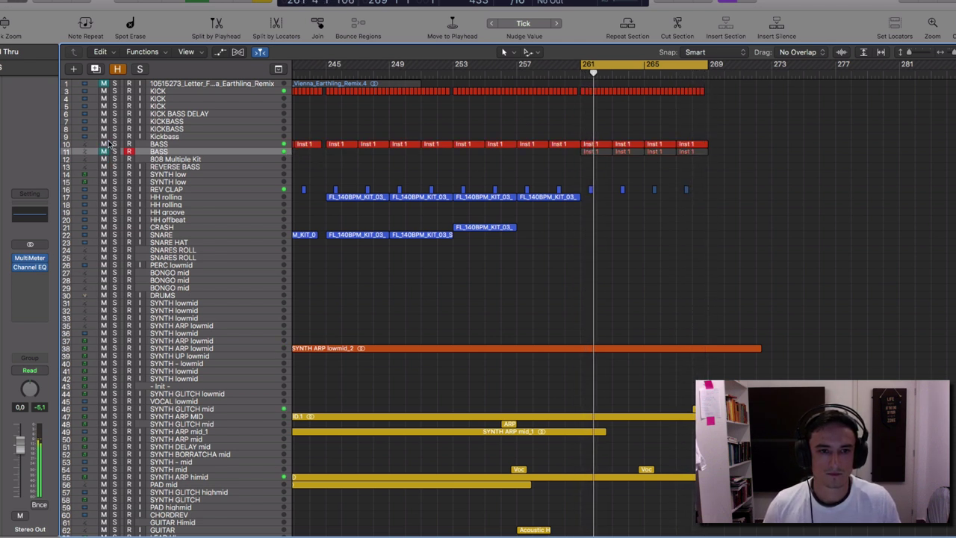
pyautogui.click(169, 145)
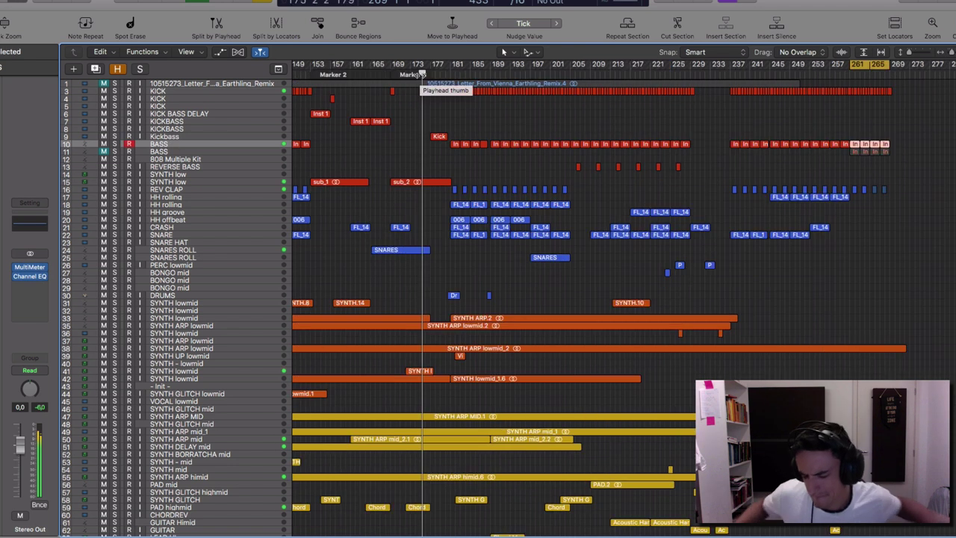